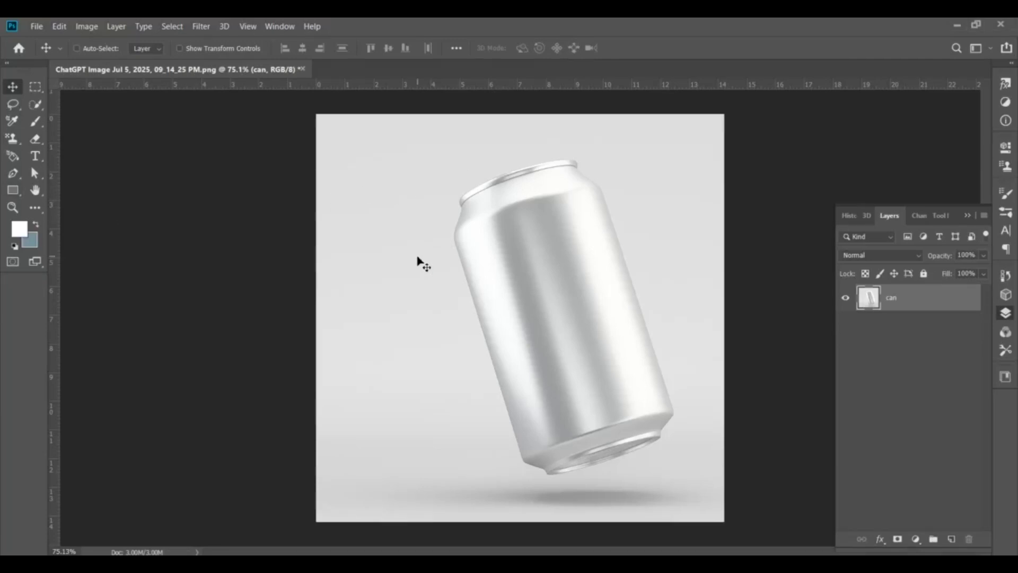
Create a 431 × 754 px rectangle on the canvas with the Rectangle tool.
key(u)
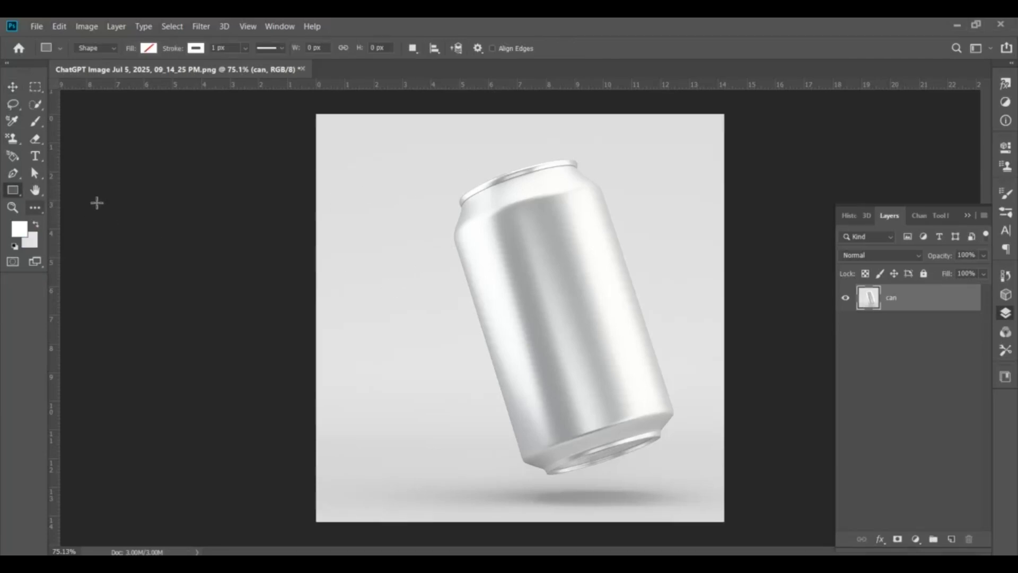
click(98, 203)
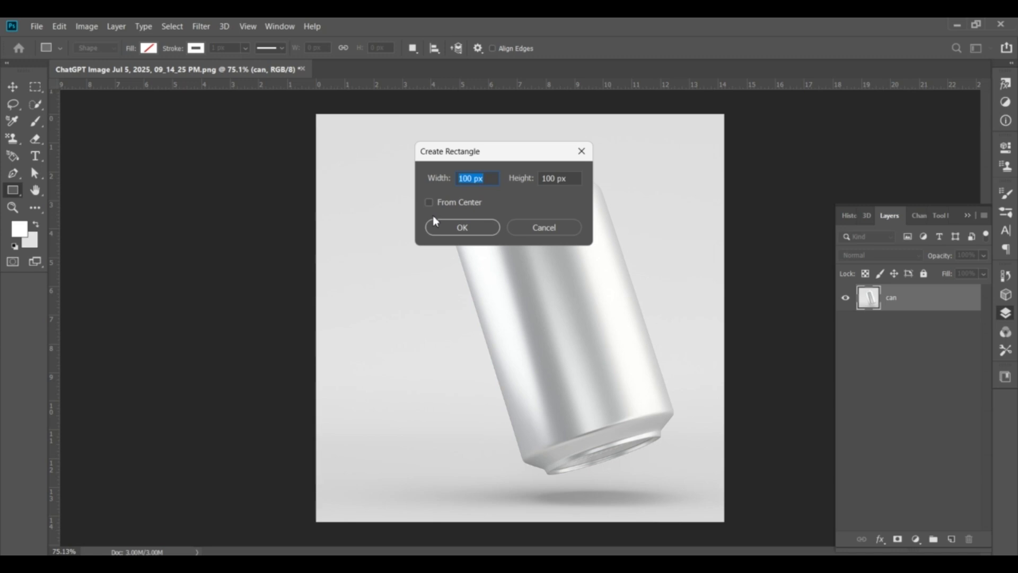
text(431)
double_click(557, 178)
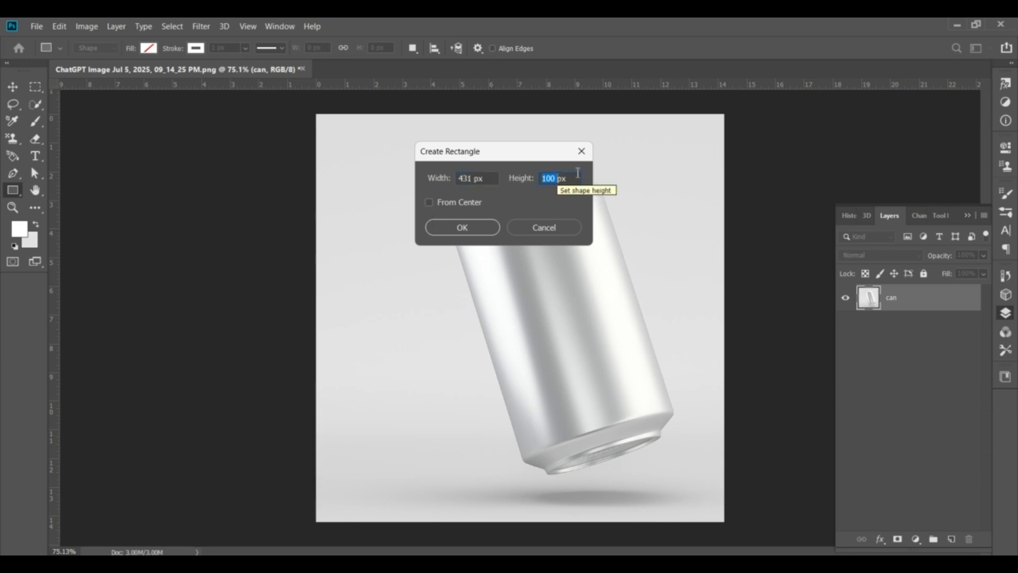
text(754)
click(481, 230)
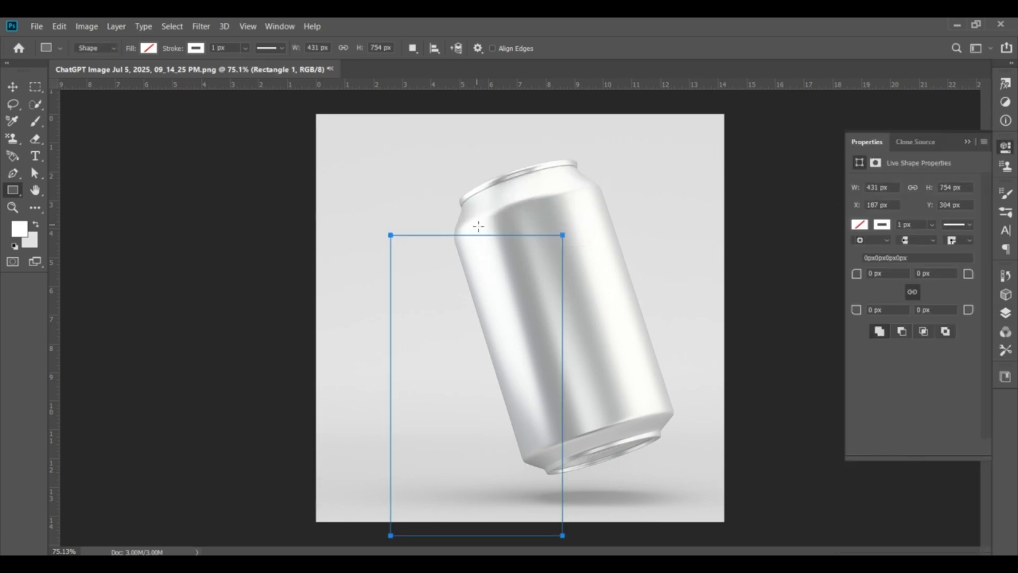
Fill the new rectangle with solid yellow in Properties.
click(860, 224)
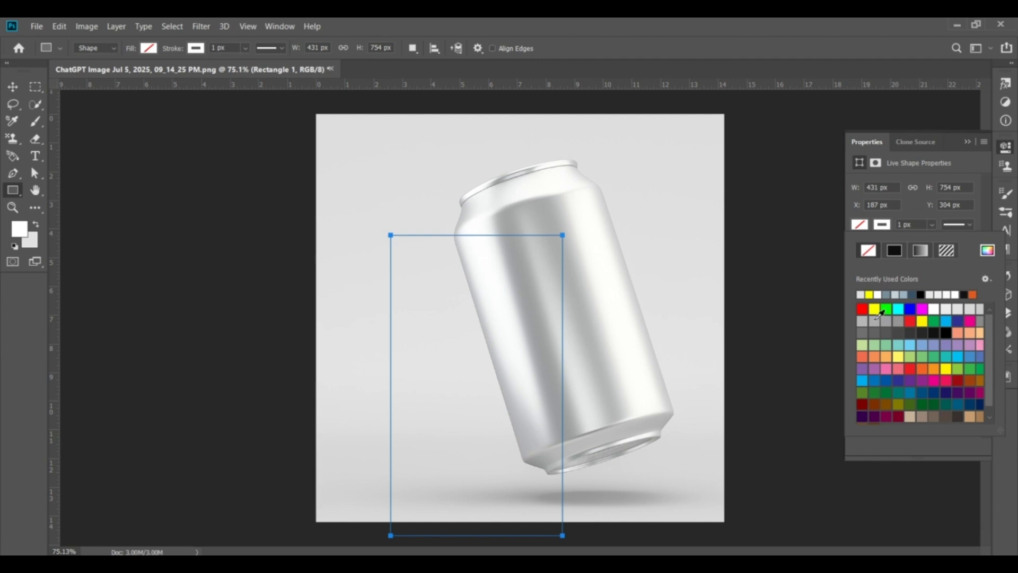
click(874, 310)
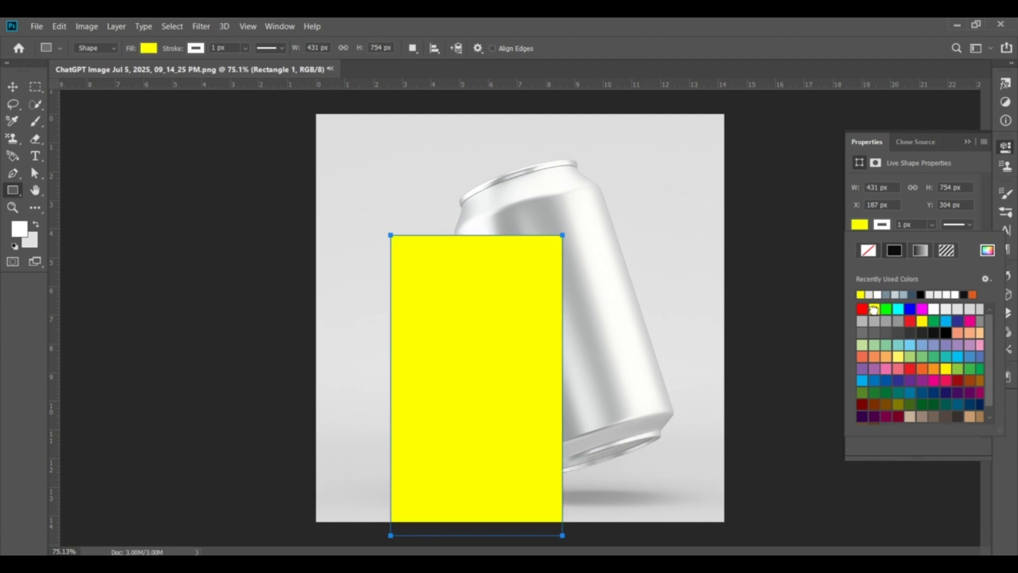
click(968, 142)
Move the yellow rectangle onto the can and enlarge it to cover the whole can.
key(v)
drag(452, 369, 509, 282)
key(ctrl+t)
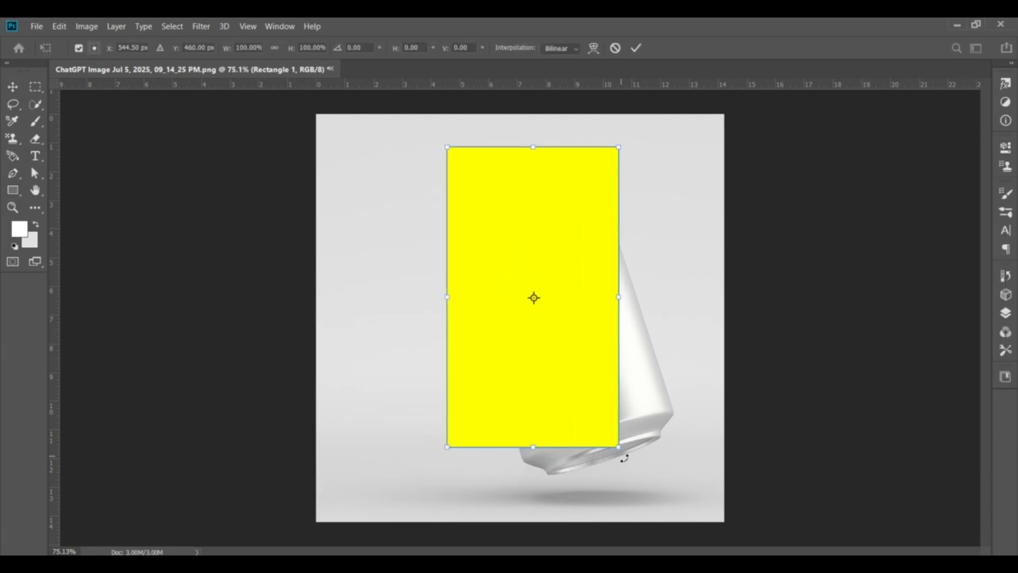
drag(621, 447, 676, 484)
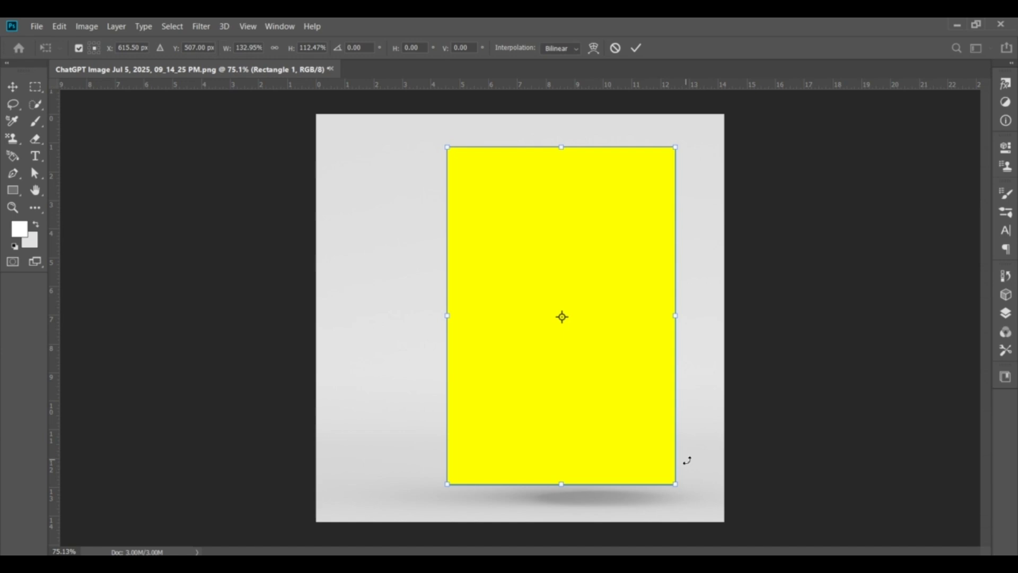
click(1006, 313)
key(Return)
Lower the rectangle layer's opacity to about 34% so the can shows through.
right_click(880, 303)
key(Escape)
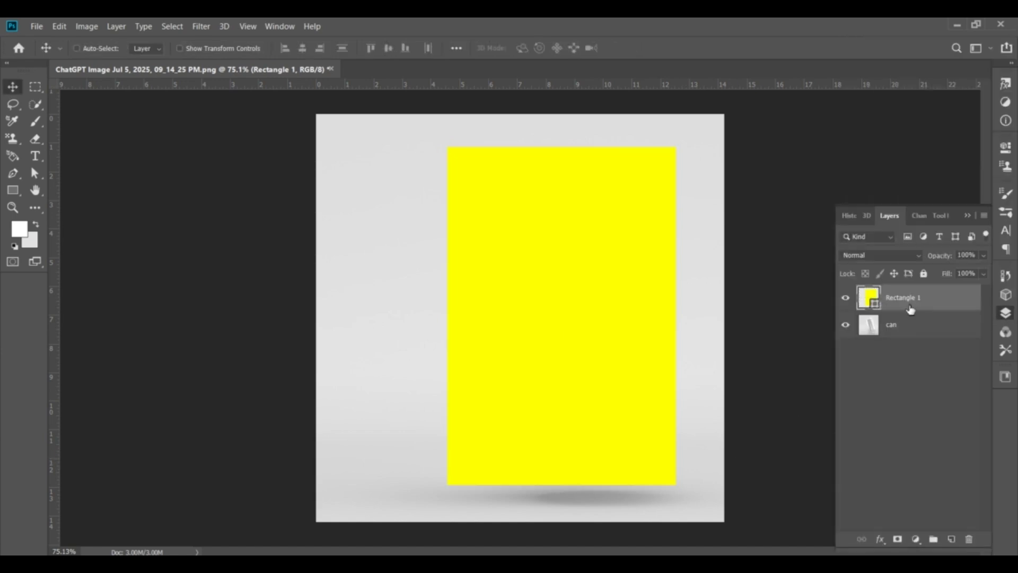
right_click(877, 297)
key(Escape)
click(984, 255)
drag(985, 270, 942, 275)
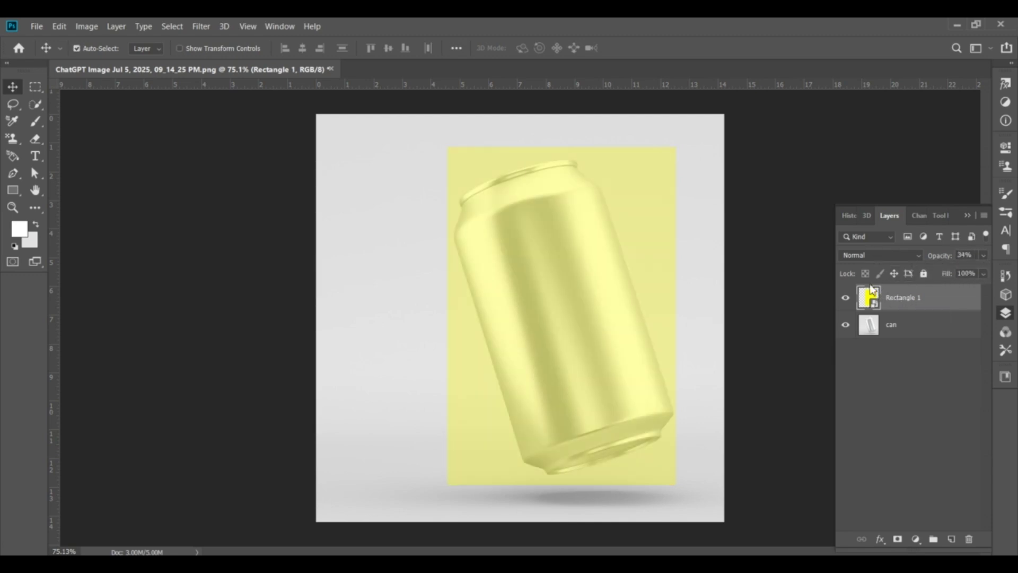
key(ctrl+t)
Rotate the rectangle to the can's tilt and warp its right side onto the can.
mouse_move(681, 492)
mouse_down()
mouse_move(708, 424)
mouse_move(697, 382)
mouse_up()
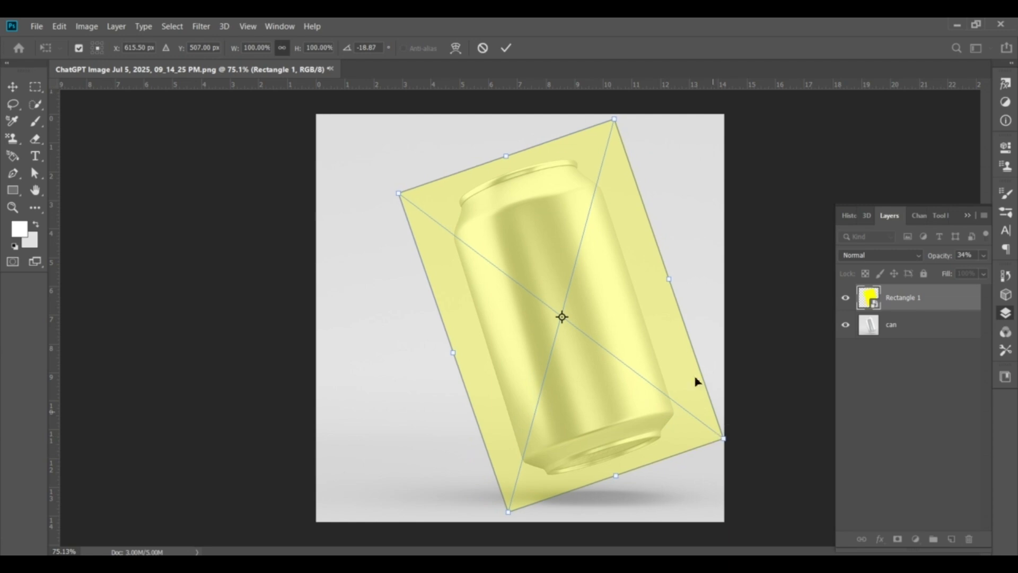
right_click(543, 249)
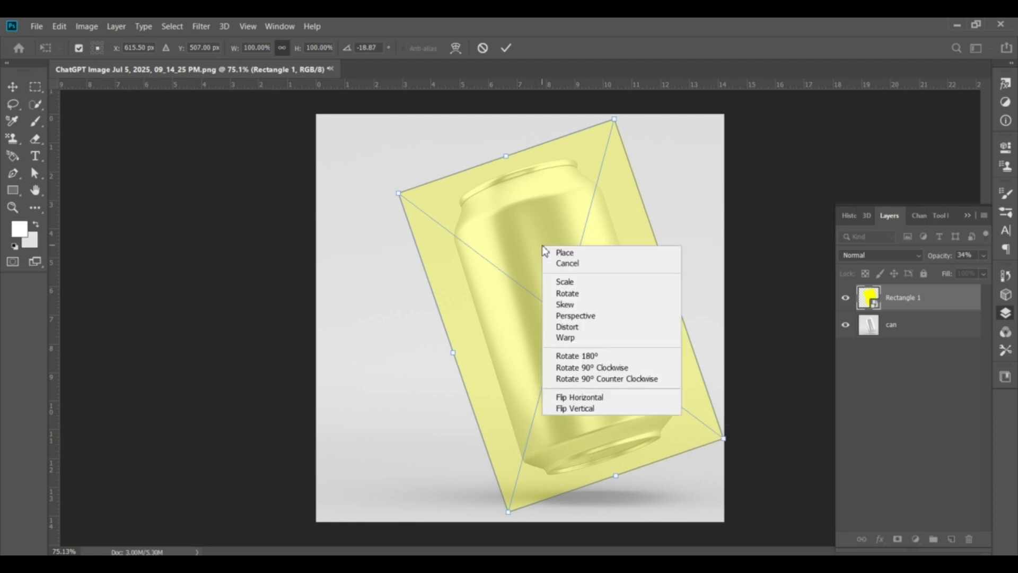
click(570, 338)
drag(652, 227, 639, 230)
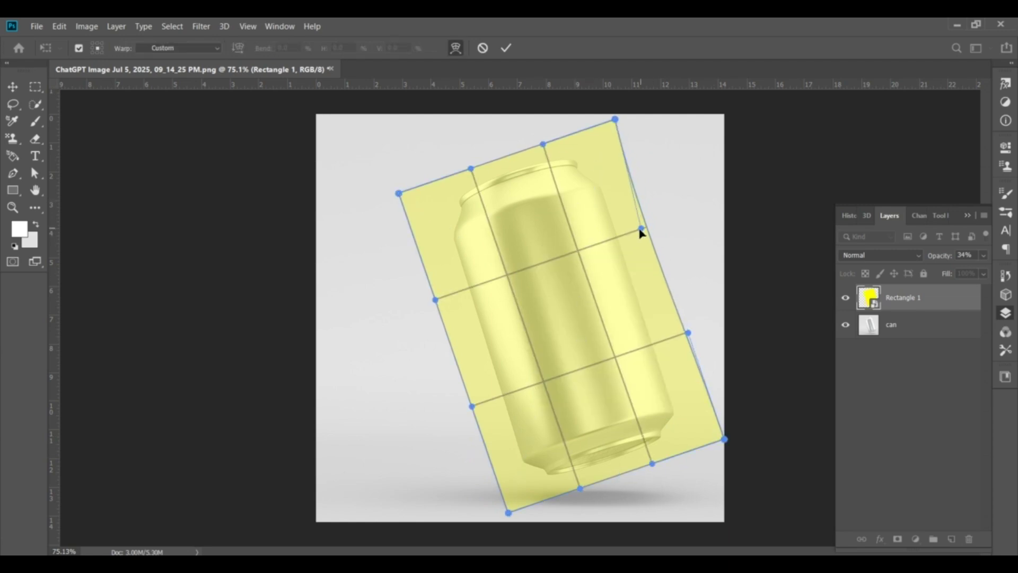
drag(615, 120, 582, 131)
drag(726, 440, 685, 448)
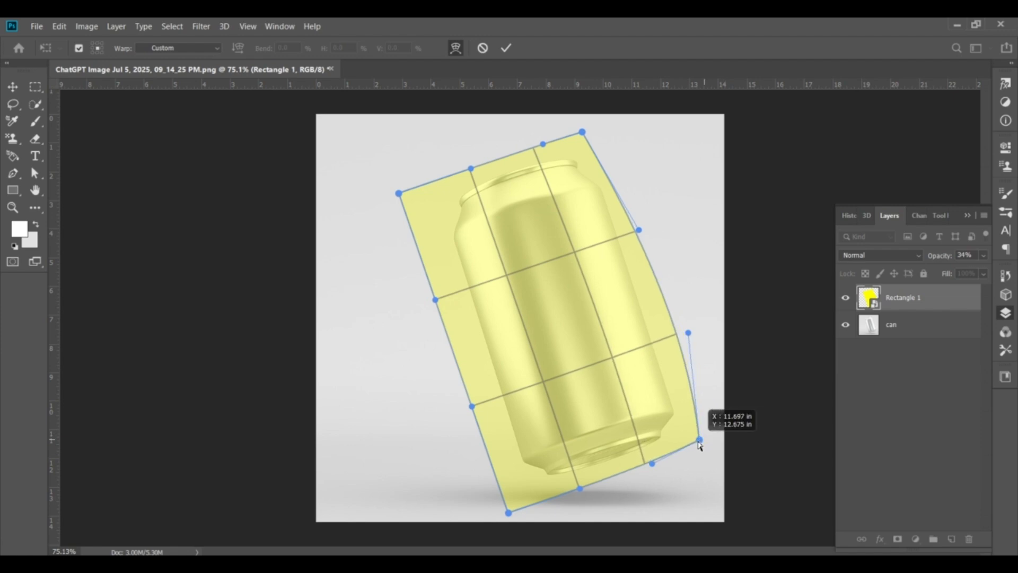
drag(648, 263, 639, 276)
drag(680, 339, 664, 356)
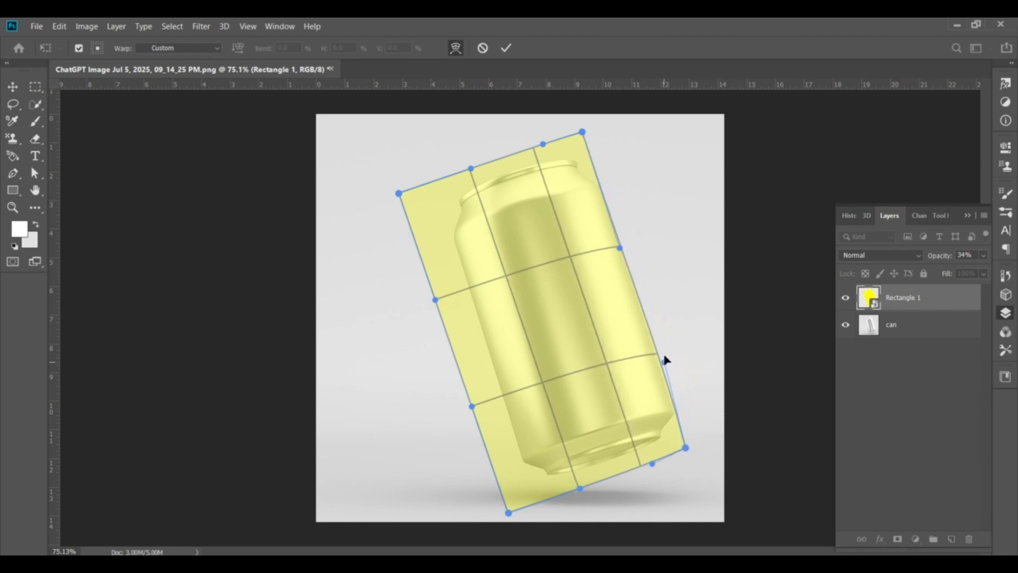
Warp the left edge and corners to hug the can, fine-tuning the right edge.
drag(435, 299, 454, 295)
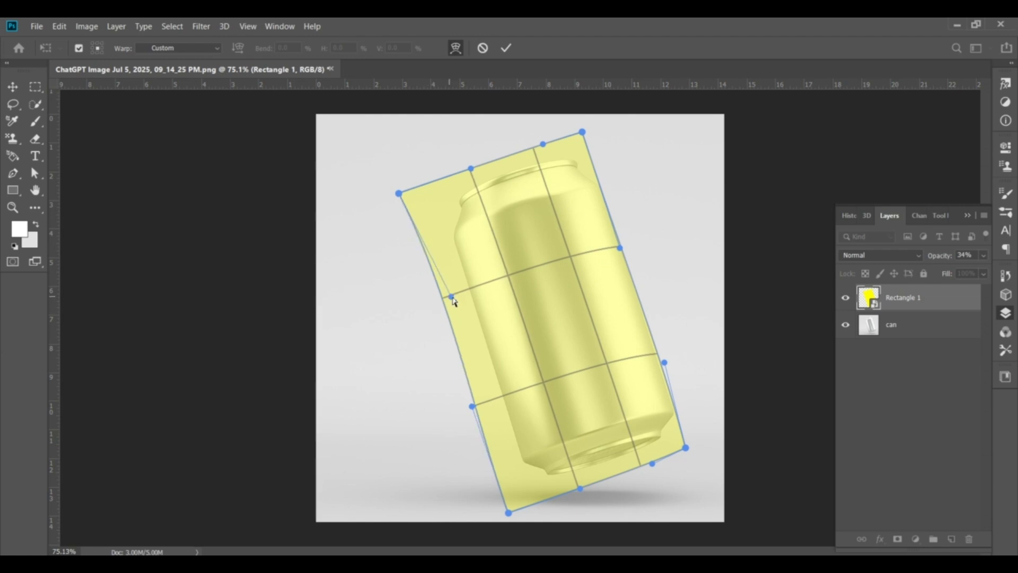
drag(399, 194, 426, 183)
drag(518, 502, 546, 481)
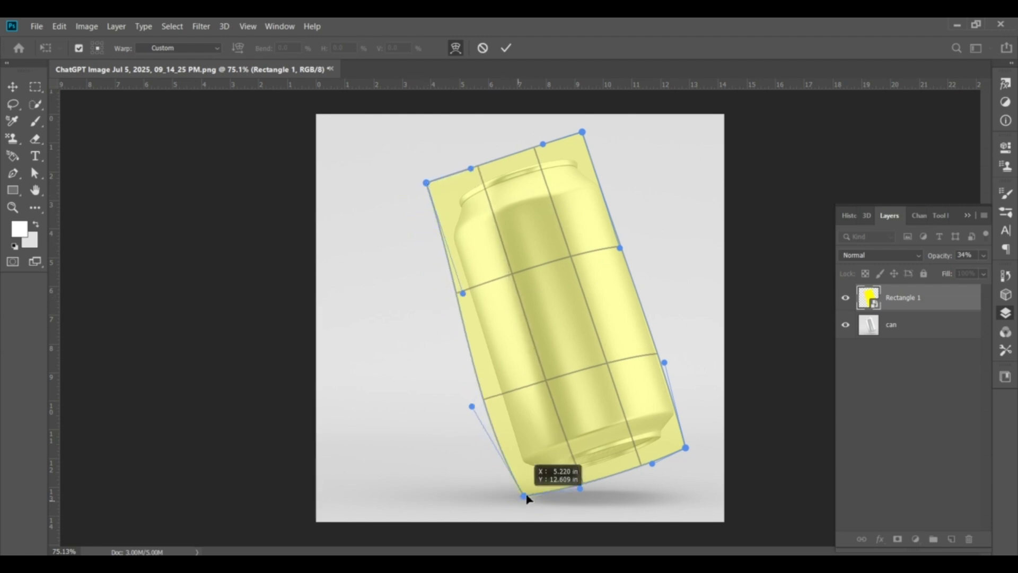
drag(474, 406, 494, 395)
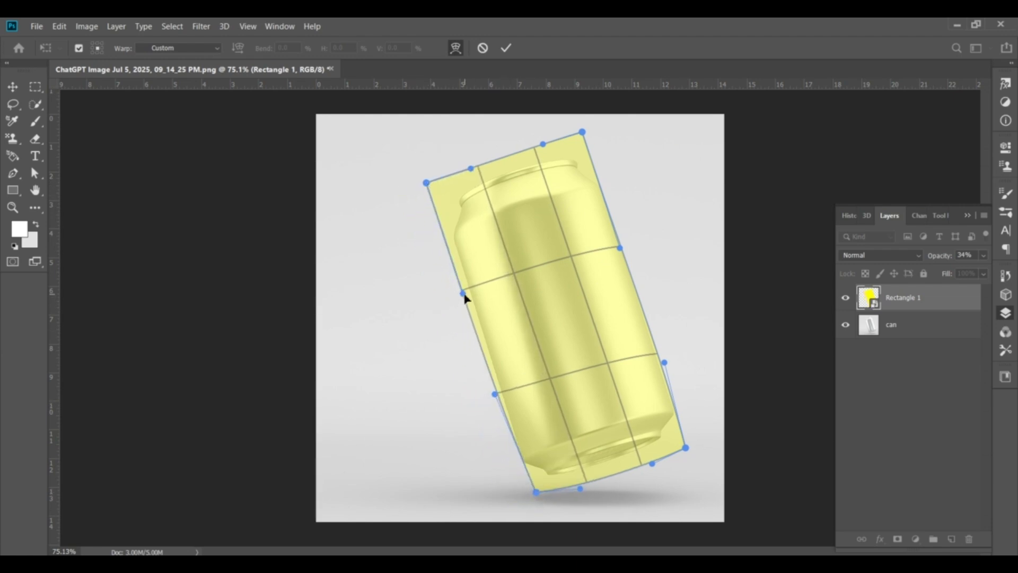
drag(464, 296, 471, 295)
drag(427, 184, 431, 180)
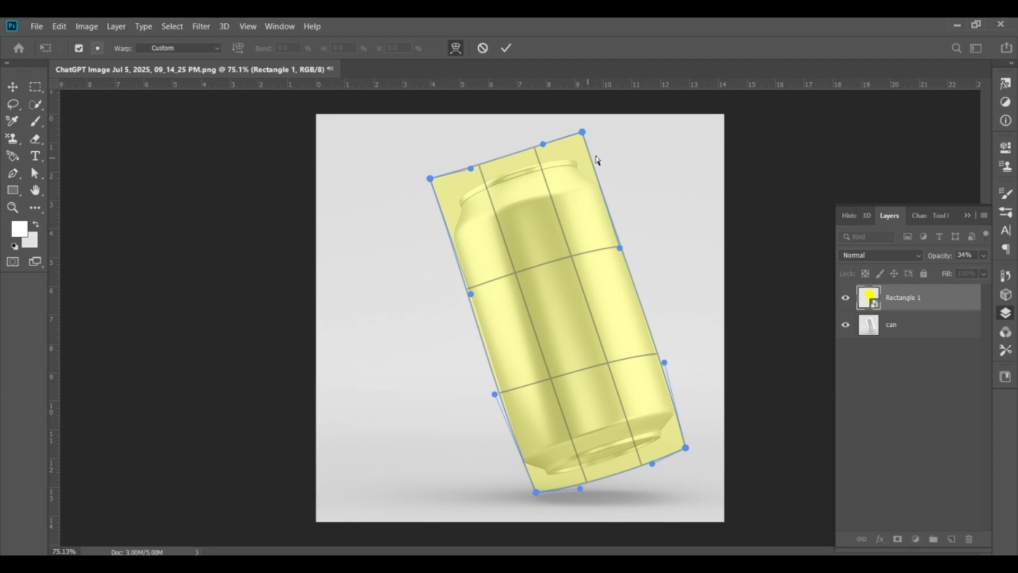
drag(583, 132, 588, 130)
drag(665, 363, 671, 361)
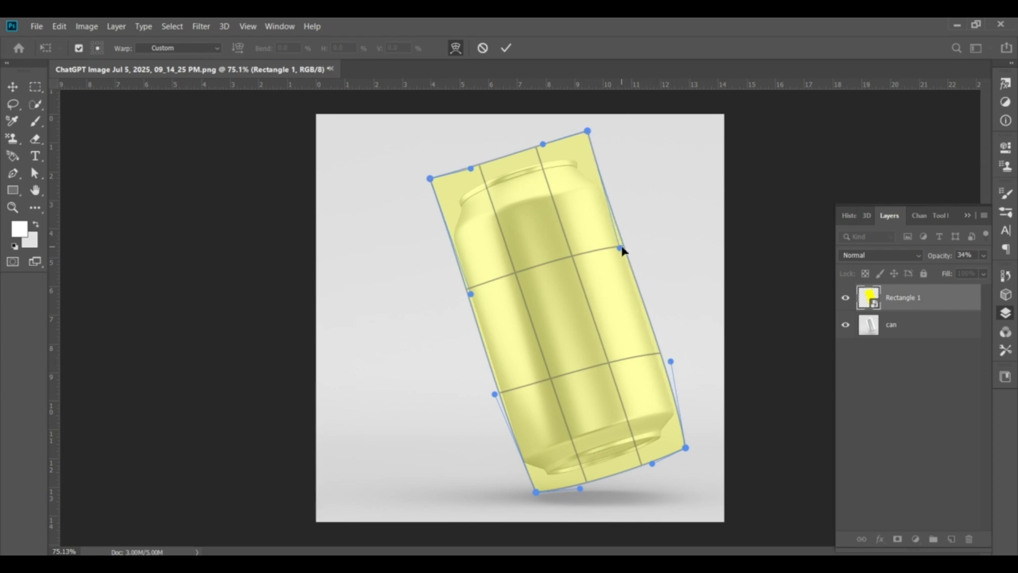
drag(621, 248, 625, 250)
drag(671, 361, 667, 364)
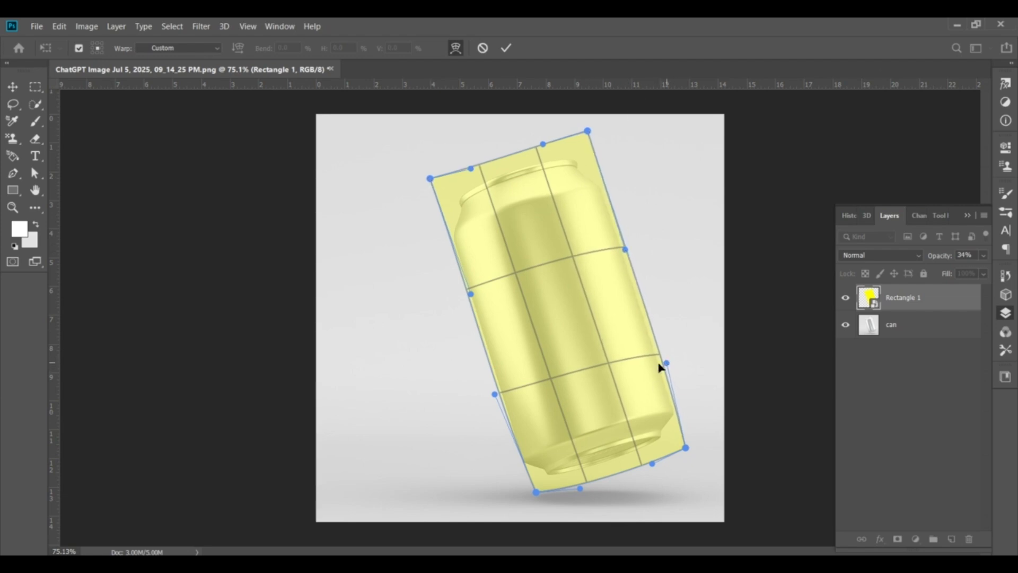
Curve the warp's bottom and top edges to match the can's base and rim.
drag(537, 492, 523, 484)
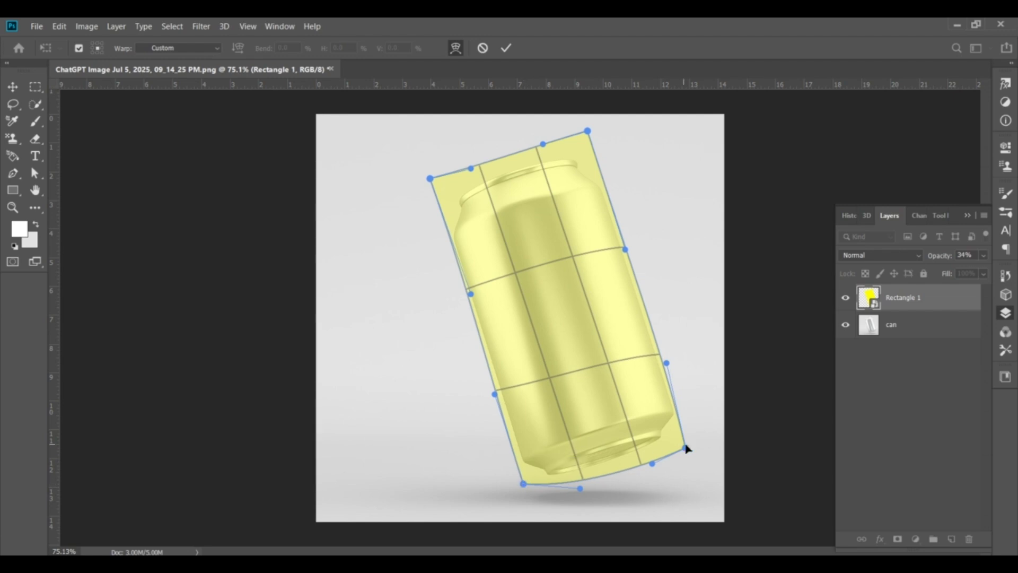
drag(685, 448, 682, 436)
drag(580, 488, 581, 474)
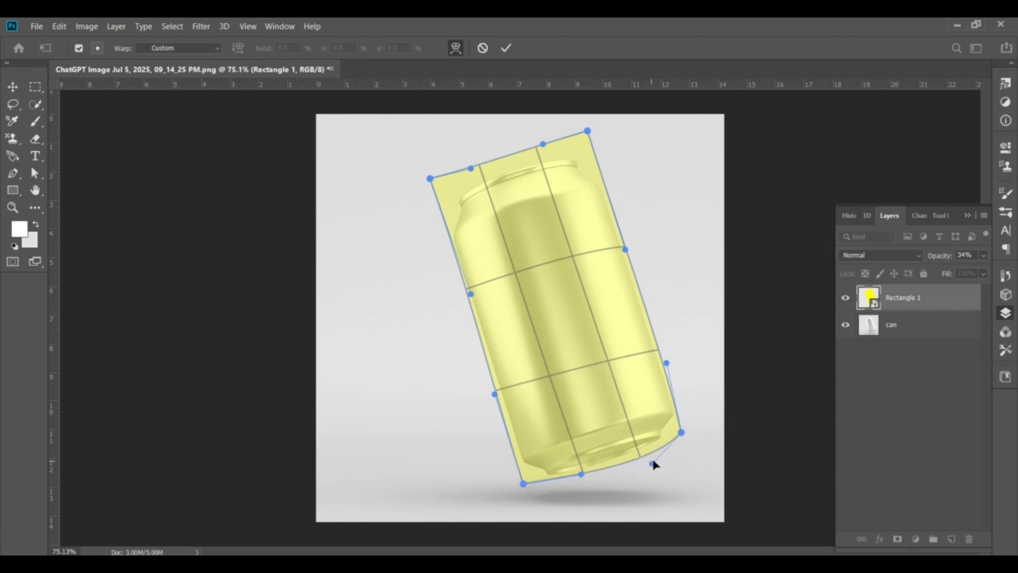
drag(652, 463, 680, 427)
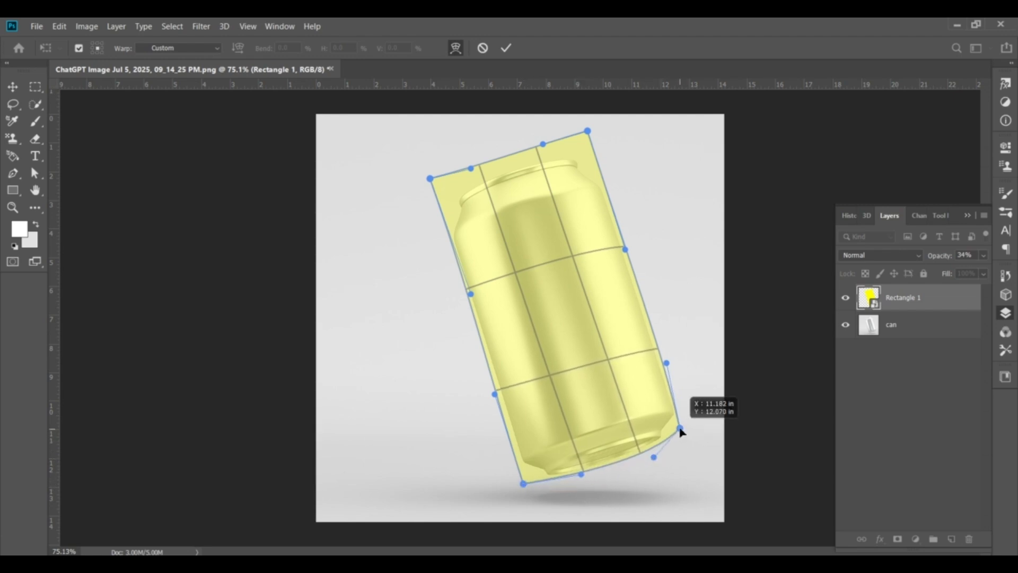
drag(587, 131, 591, 139)
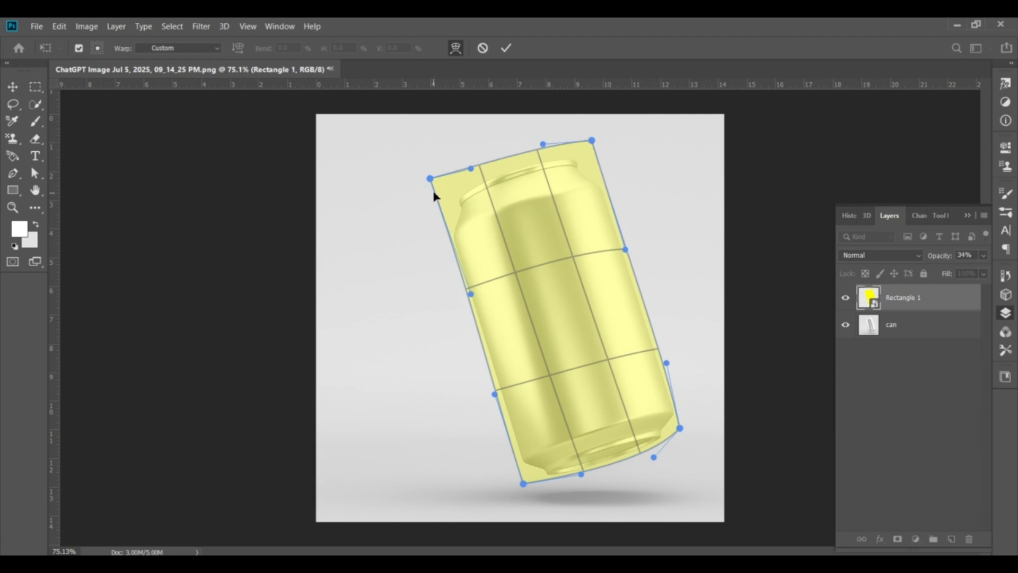
drag(430, 179, 439, 202)
drag(591, 140, 595, 152)
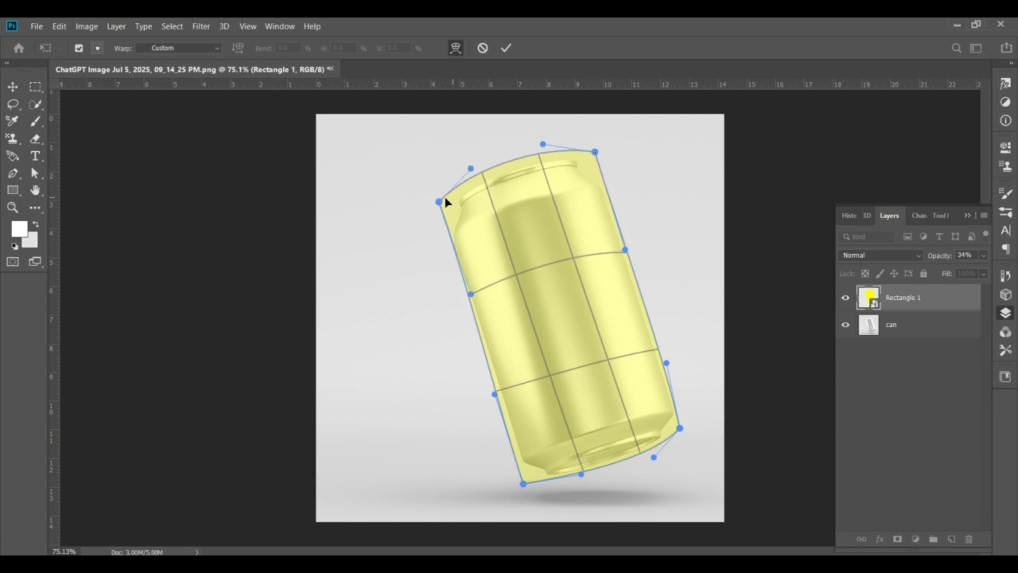
drag(501, 171, 507, 178)
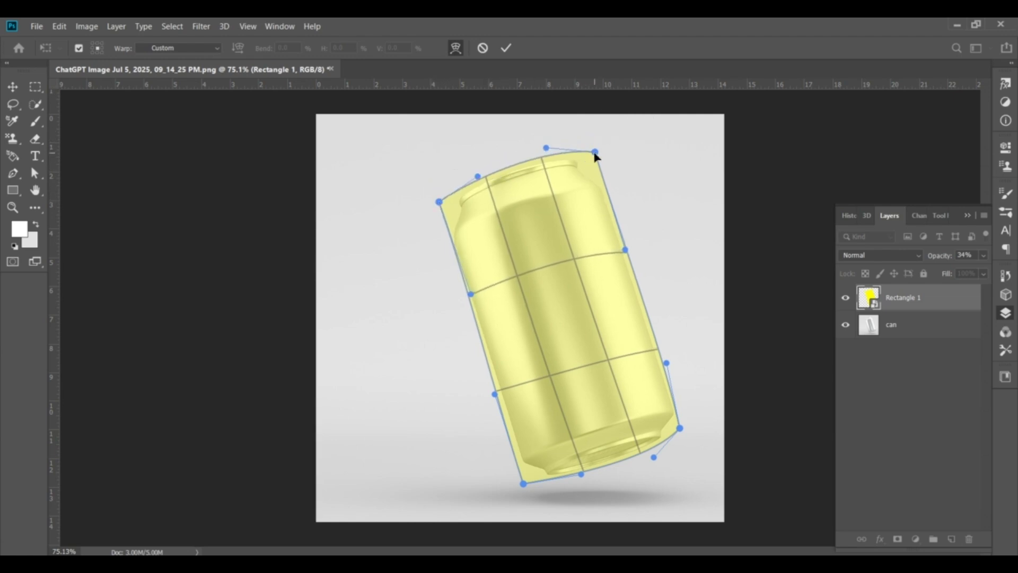
drag(594, 153, 596, 159)
drag(471, 295, 467, 298)
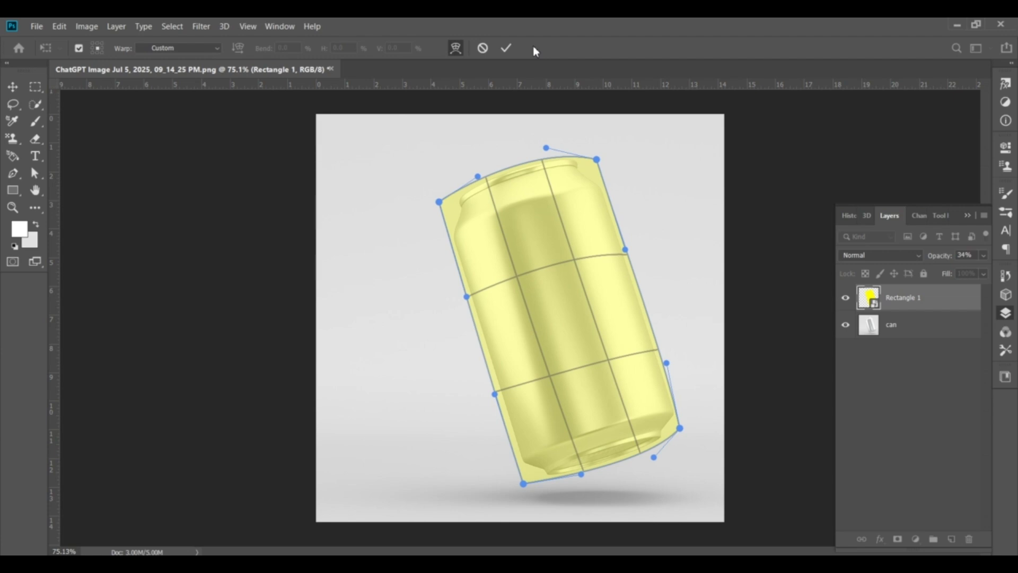
Commit the warp, restore full opacity, and hide the yellow rectangle.
click(504, 46)
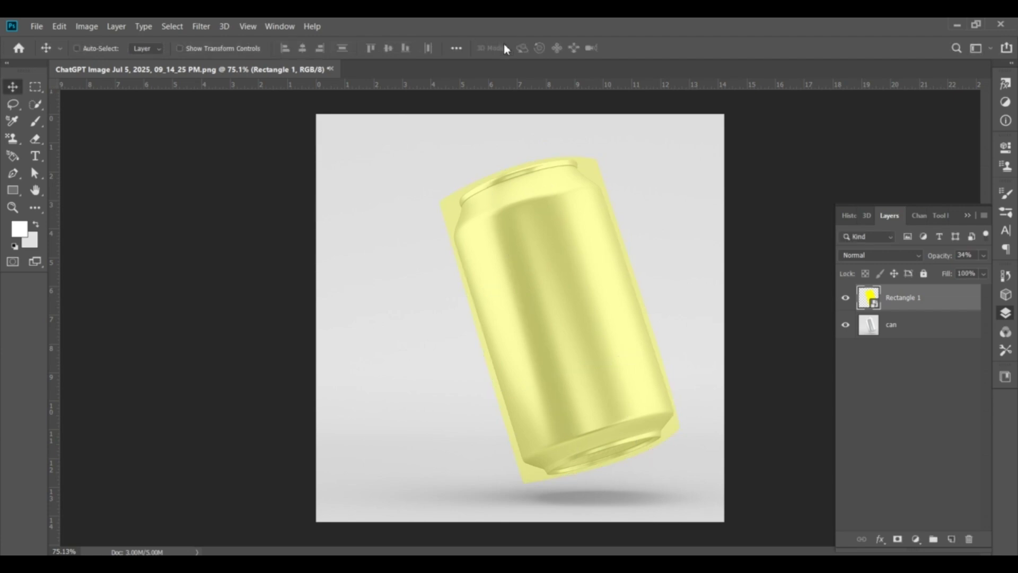
drag(943, 271, 983, 271)
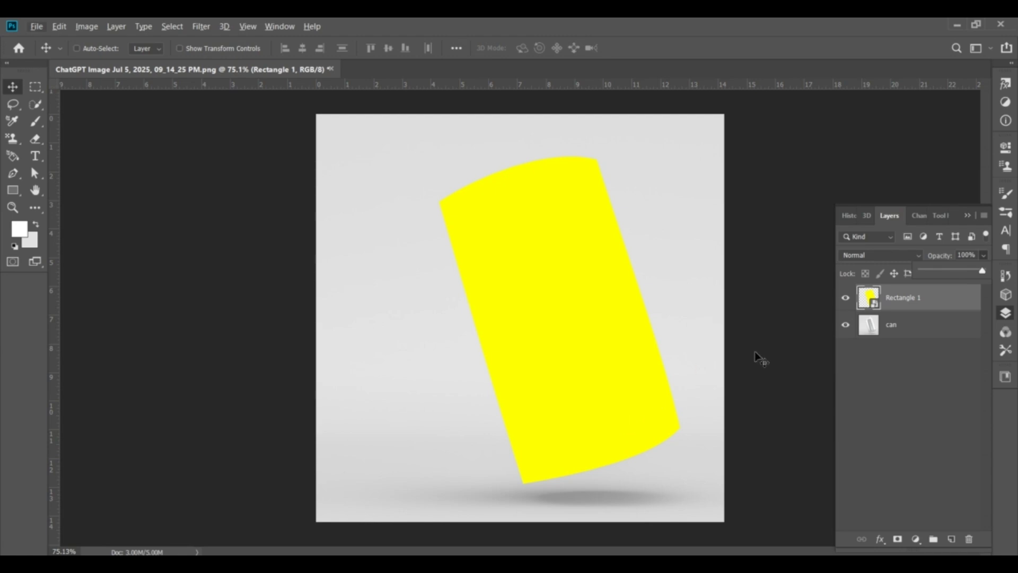
click(847, 300)
Start a Magnetic Lasso selection at the bottom of the can's outline.
scroll(646, 458, up, 2)
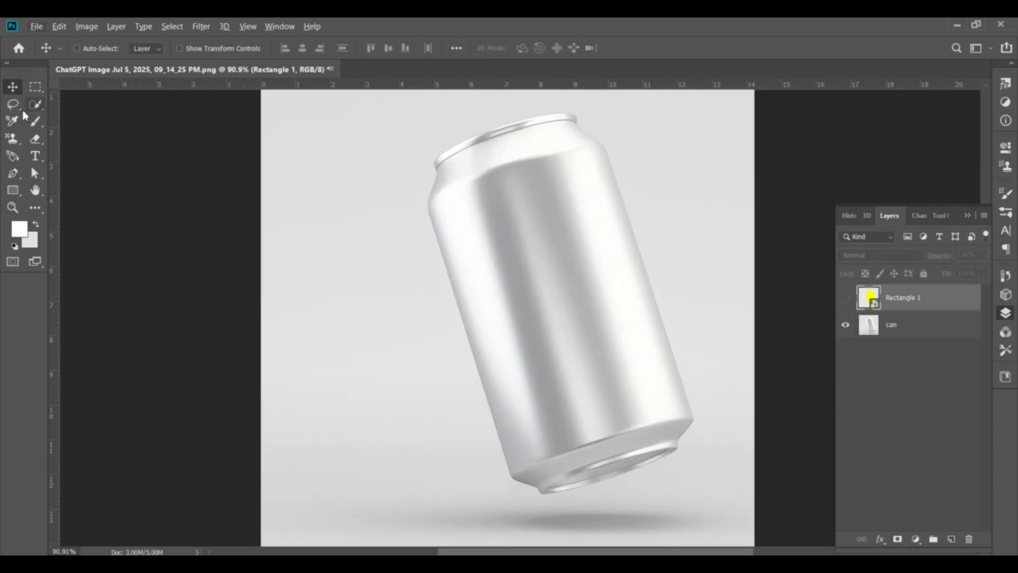
double_click(12, 207)
click(35, 208)
click(106, 197)
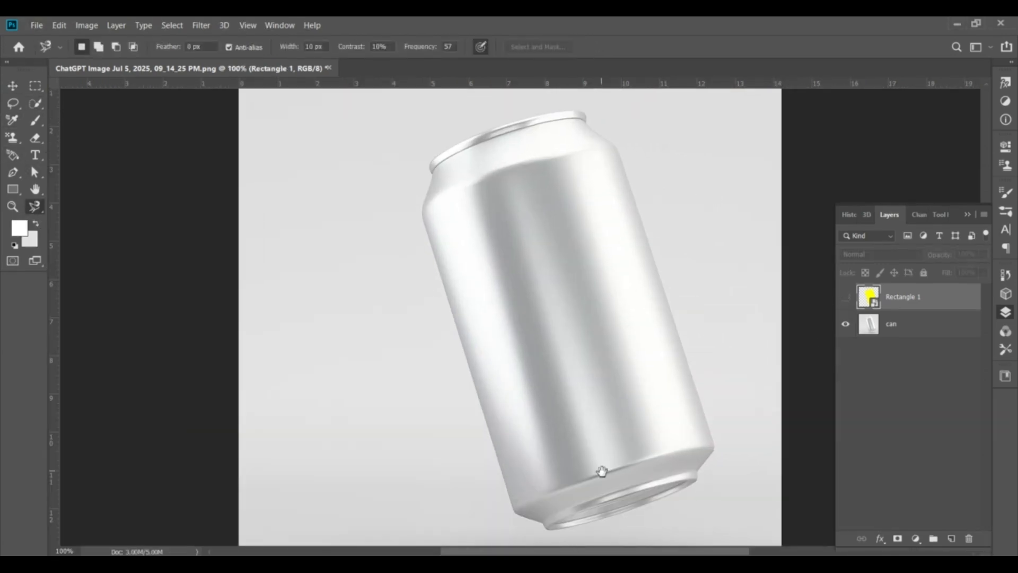
scroll(601, 474, down, 1)
click(544, 524)
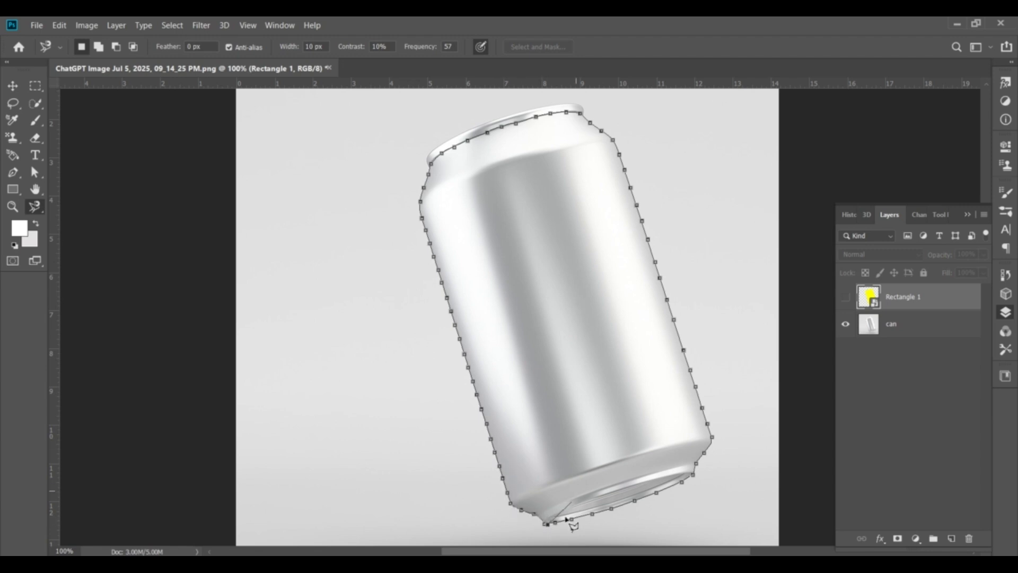
Close the can selection, mask a new Group 1 with it, and move visible Rectangle 1 inside.
click(546, 526)
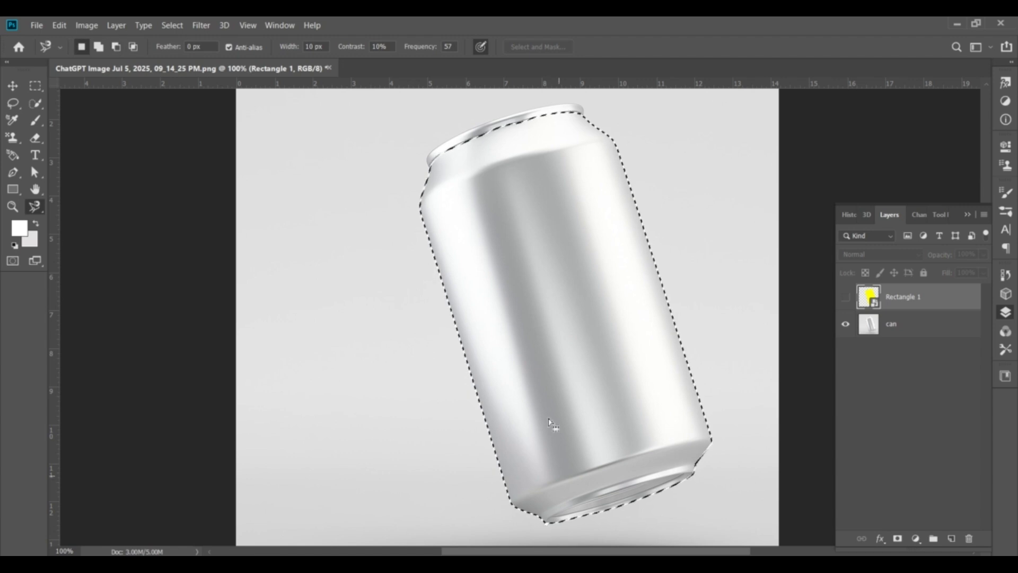
key(ctrl+0)
scroll(533, 310, up, 1)
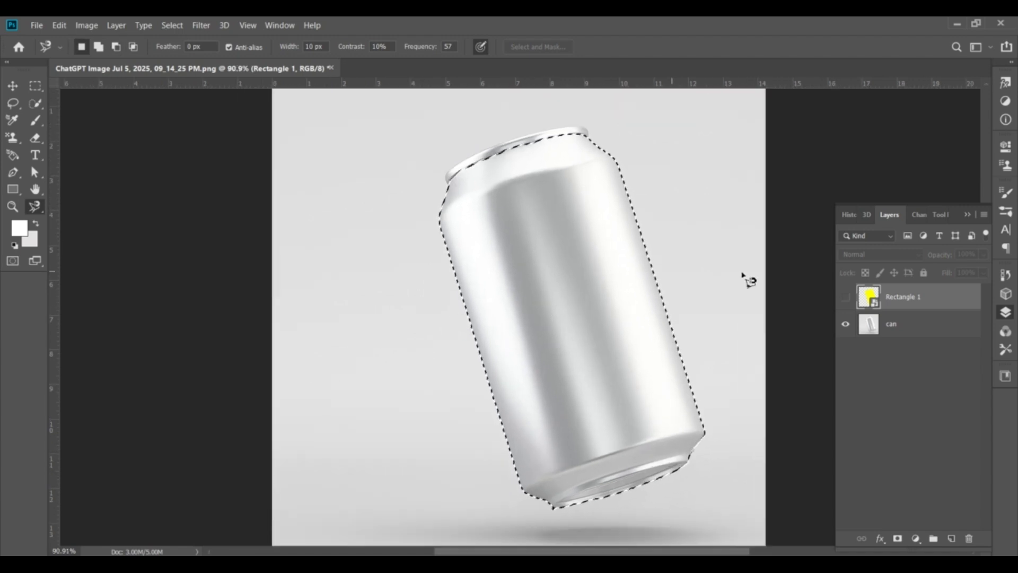
click(933, 538)
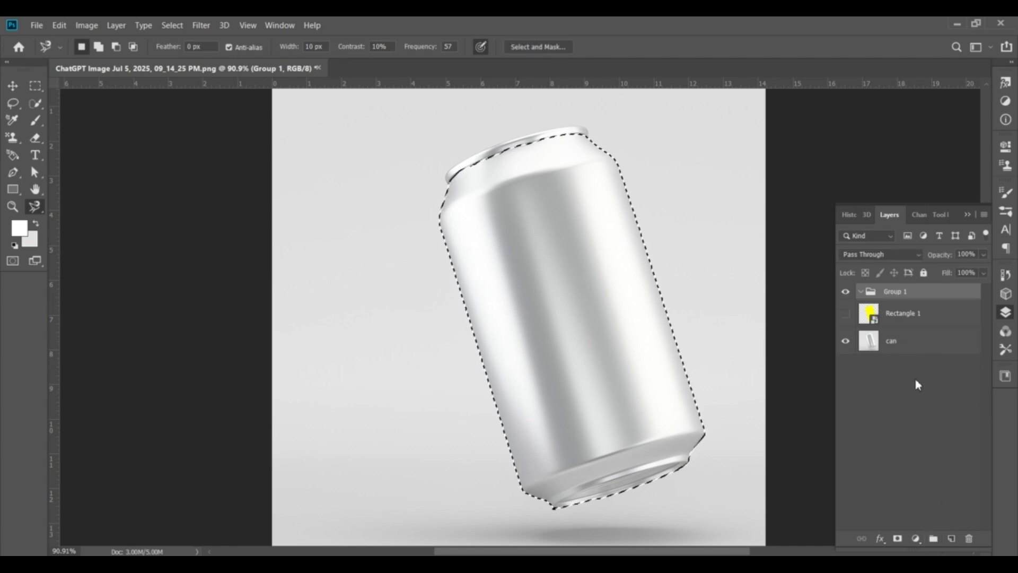
click(897, 538)
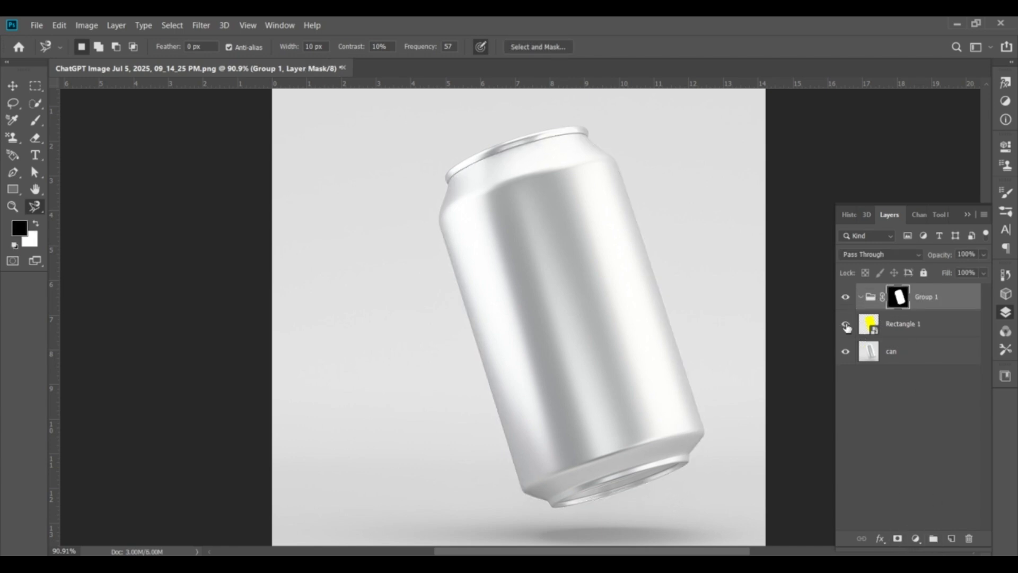
click(845, 323)
drag(912, 330, 906, 310)
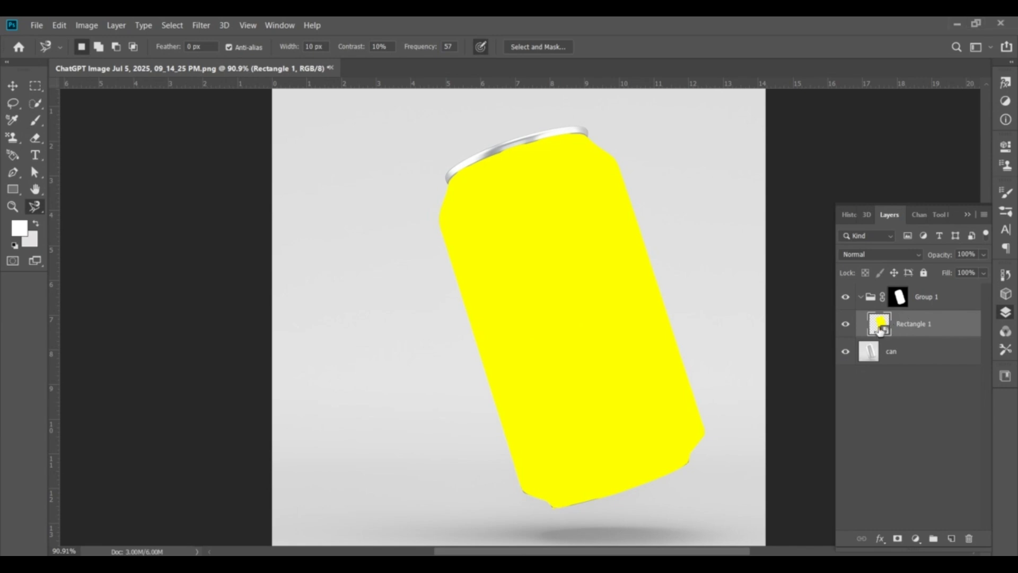
Open Rectangle 1's smart object contents and paste the BLUEBERRY label onto a new layer.
double_click(881, 331)
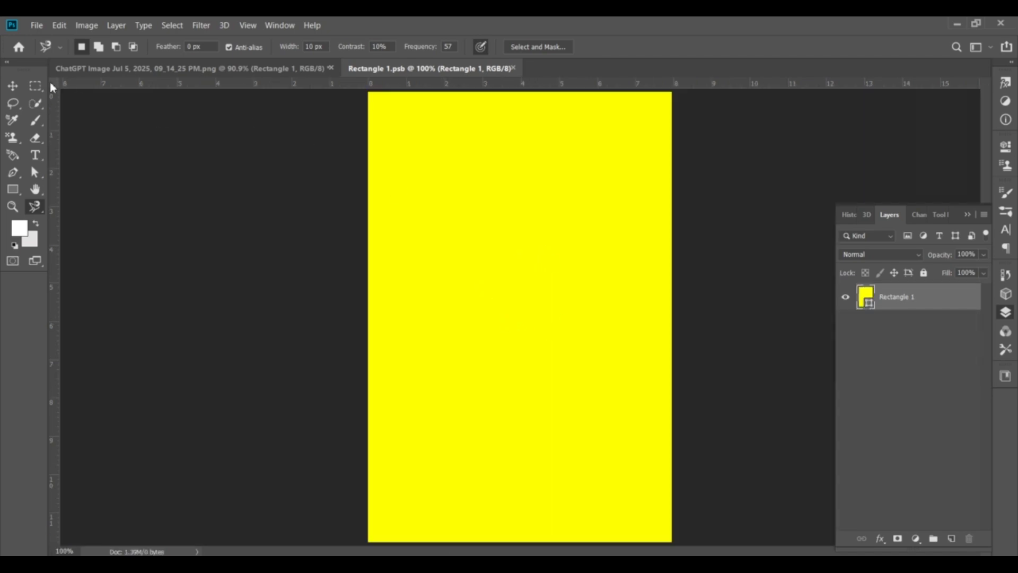
click(18, 82)
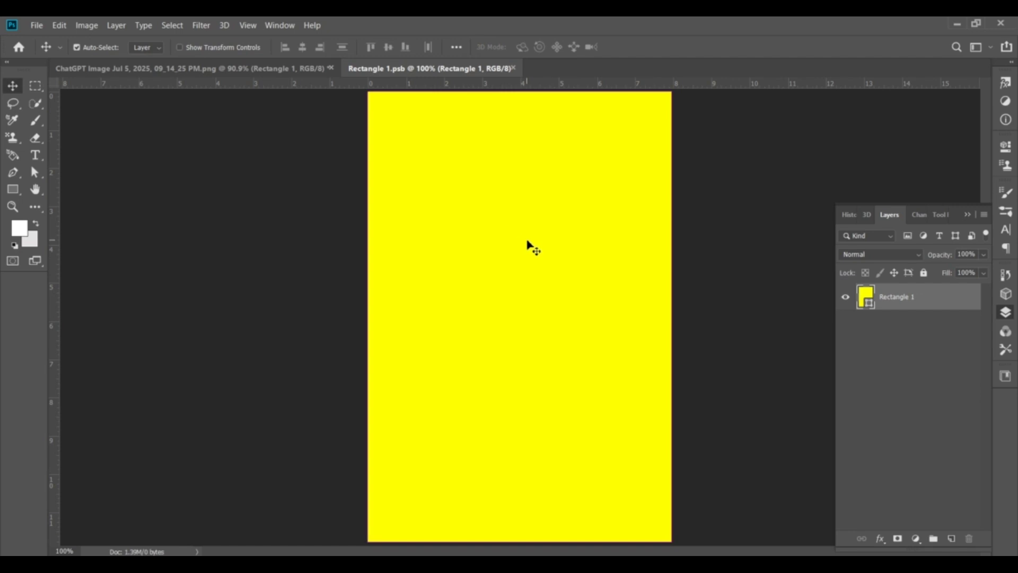
key(ctrl+shift+alt+n)
key(ctrl+v)
key(ctrl+t)
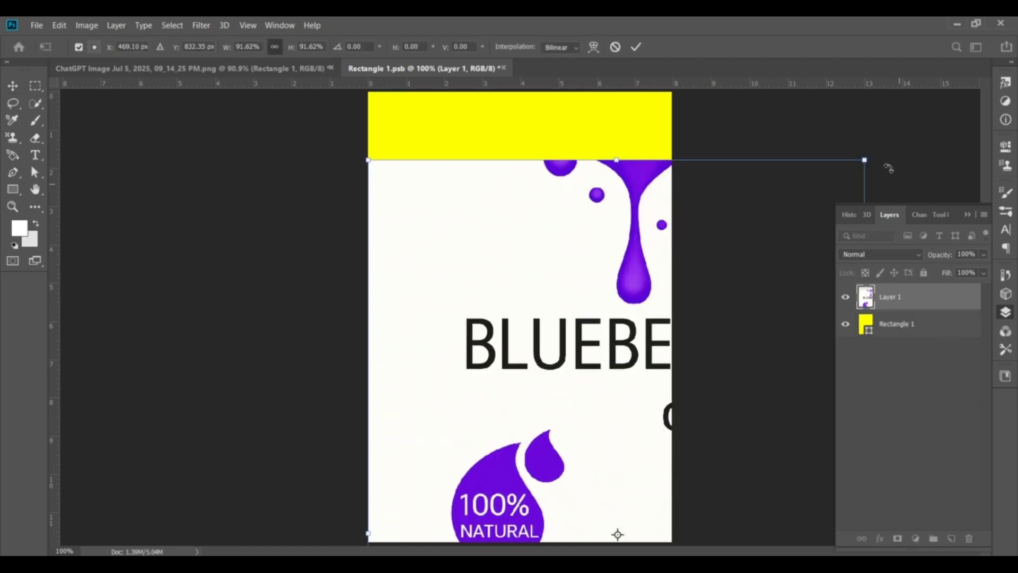
Scale and position the label to fill the canvas edge to edge, keeping 330 ml visible.
drag(864, 159, 750, 334)
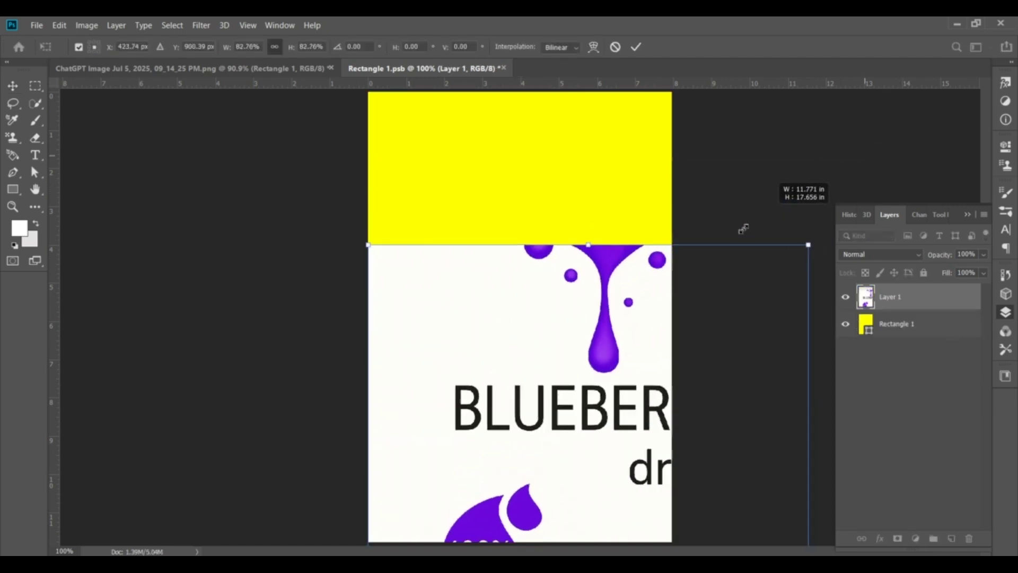
drag(589, 379, 568, 138)
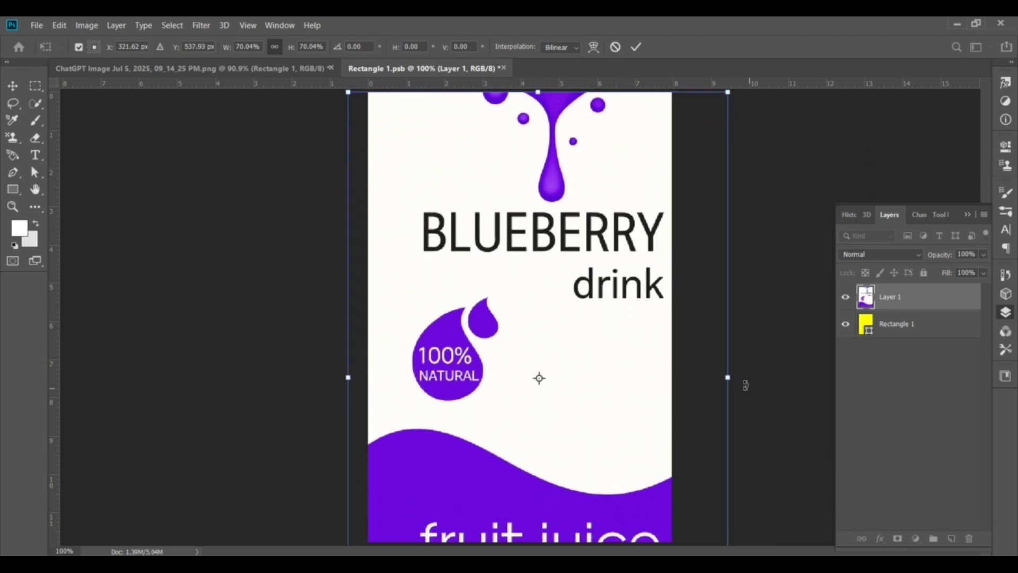
drag(728, 376, 679, 369)
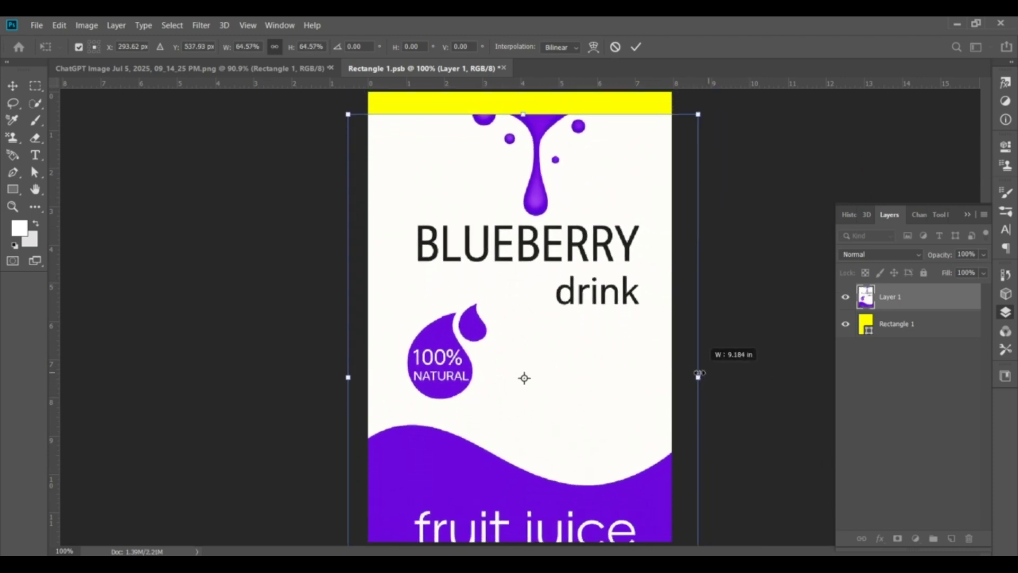
drag(610, 366, 618, 328)
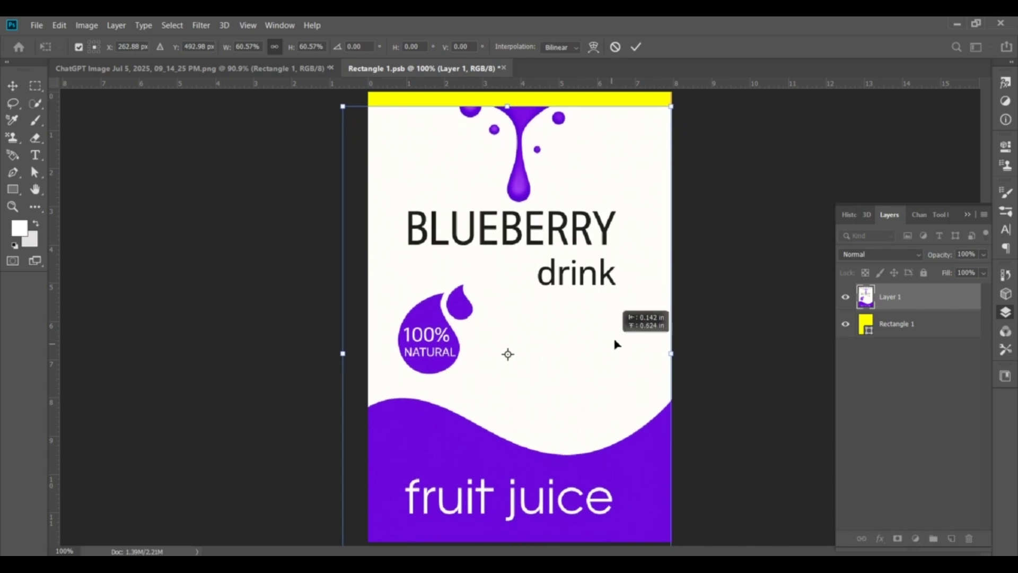
scroll(617, 327, down, 2)
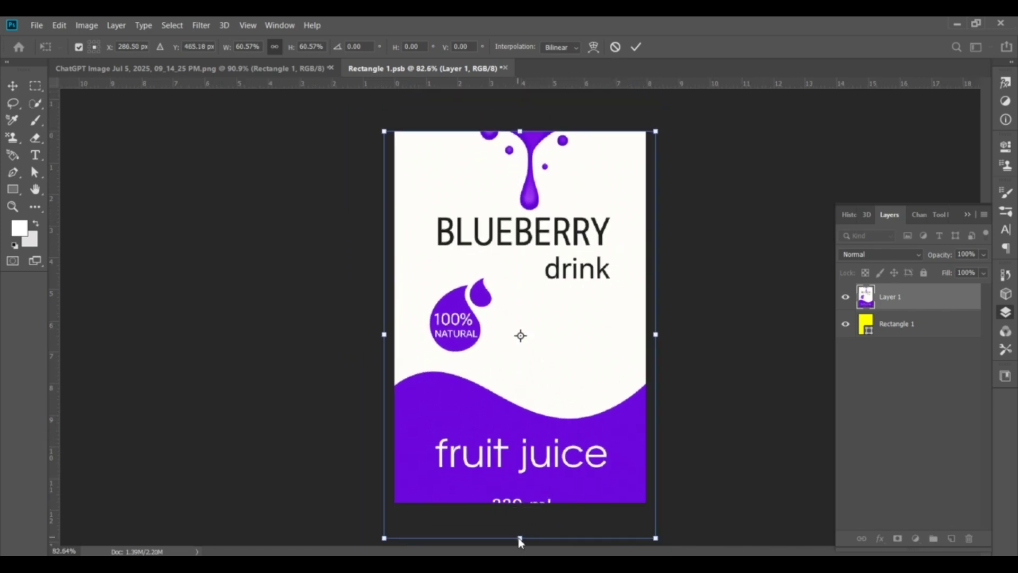
drag(522, 538, 522, 503)
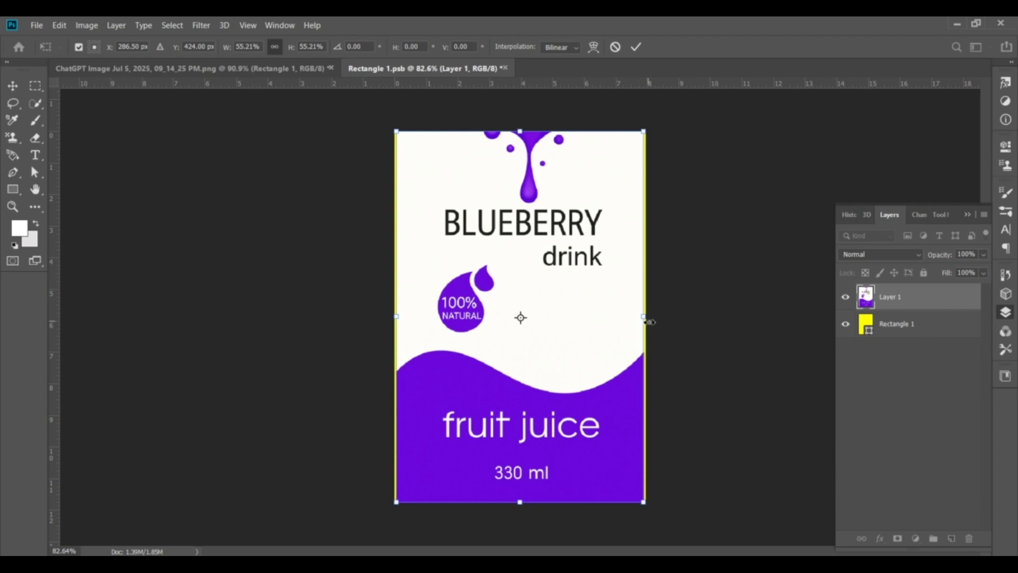
drag(650, 321, 652, 322)
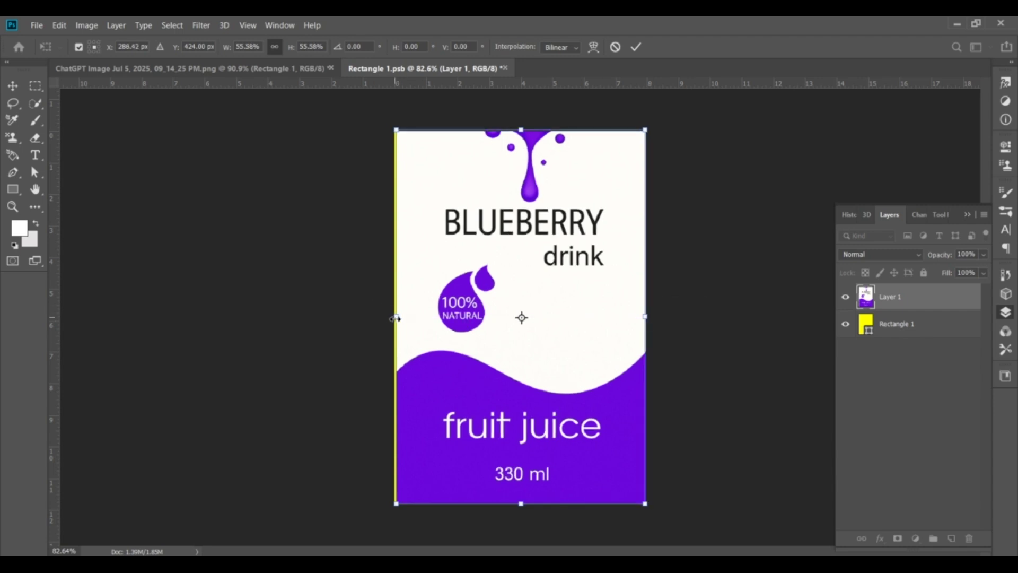
drag(395, 318, 393, 318)
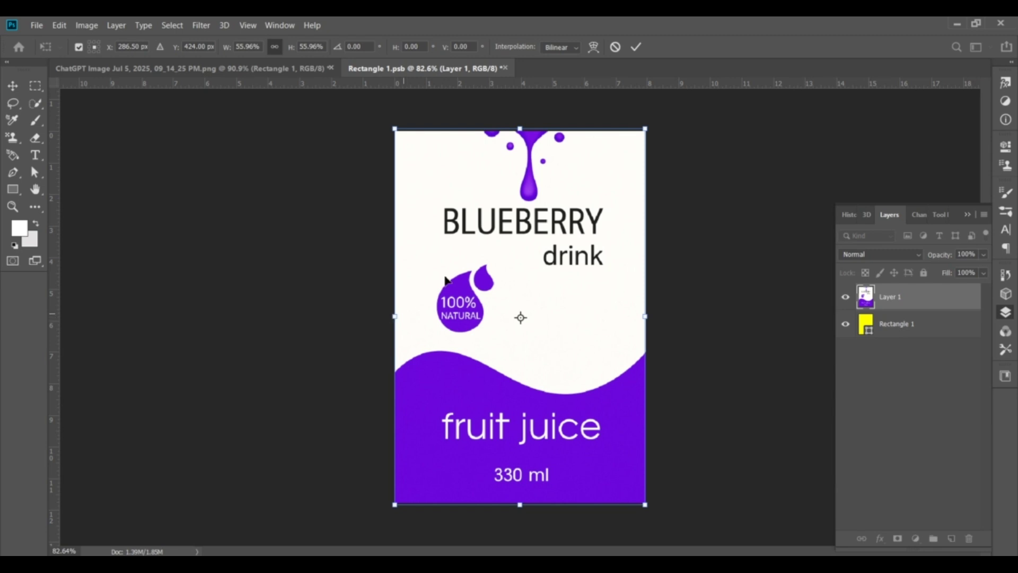
click(636, 47)
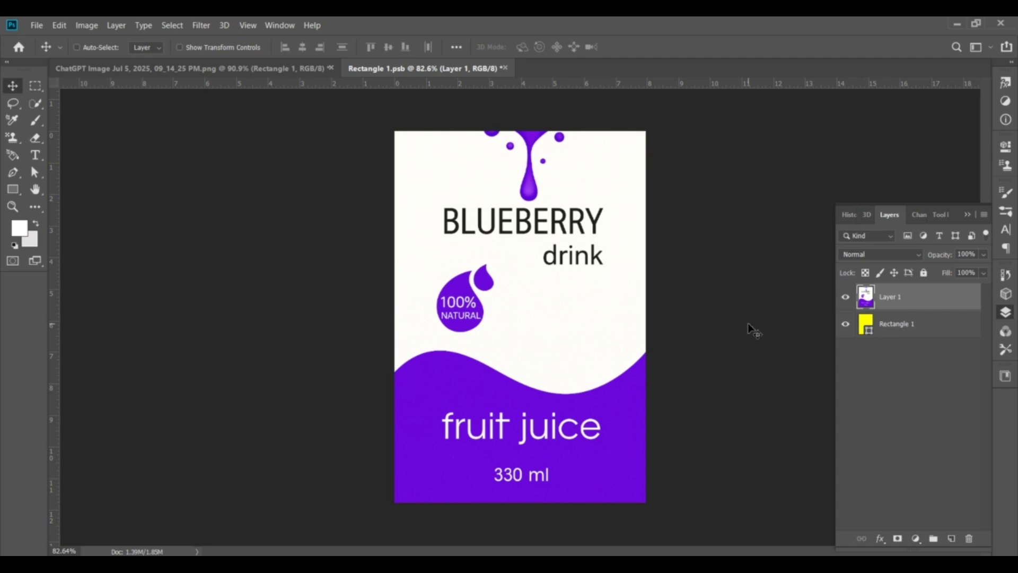
Save and close the label .psb, then set Rectangle 1 to Linear Burn blend mode.
click(505, 68)
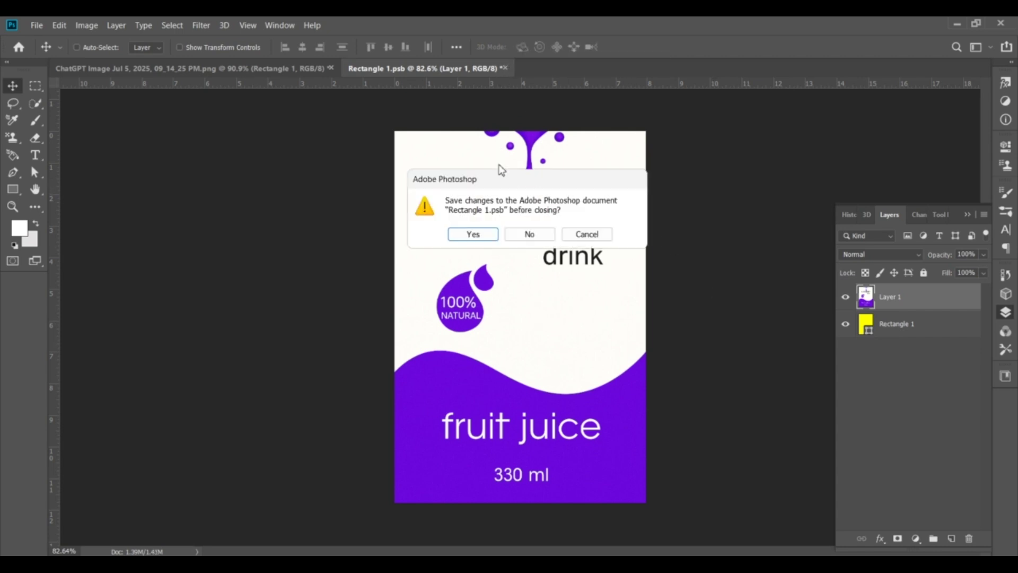
click(485, 238)
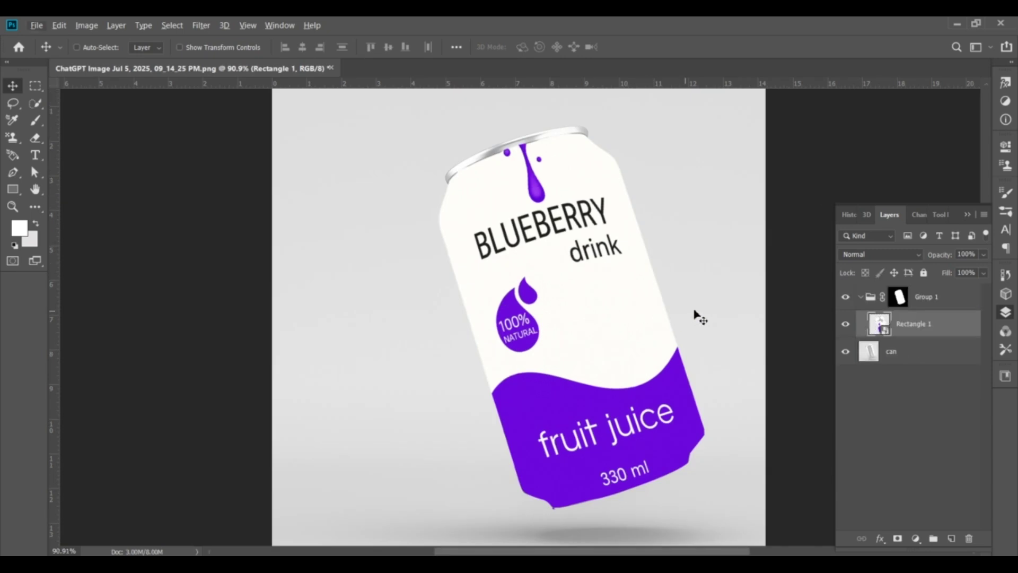
click(865, 256)
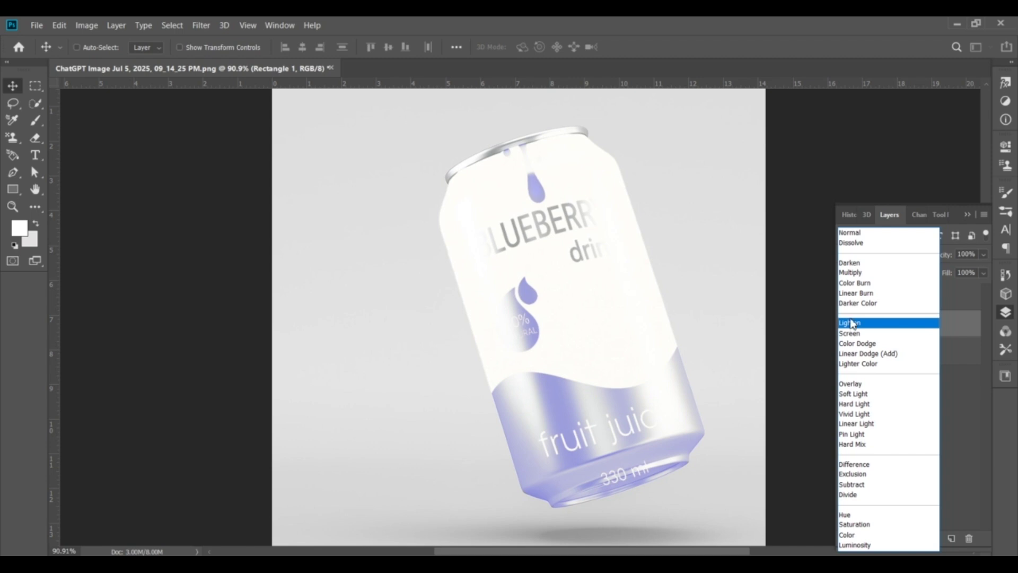
click(848, 293)
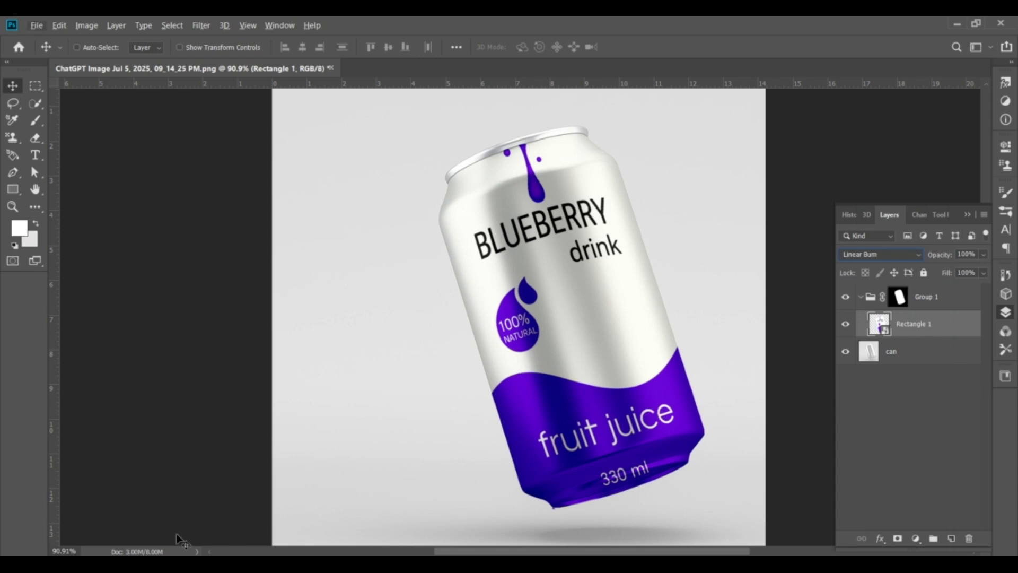
Reopen the label contents, nudge the artwork down, and draw a white rectangle over the 330 ml area.
double_click(879, 324)
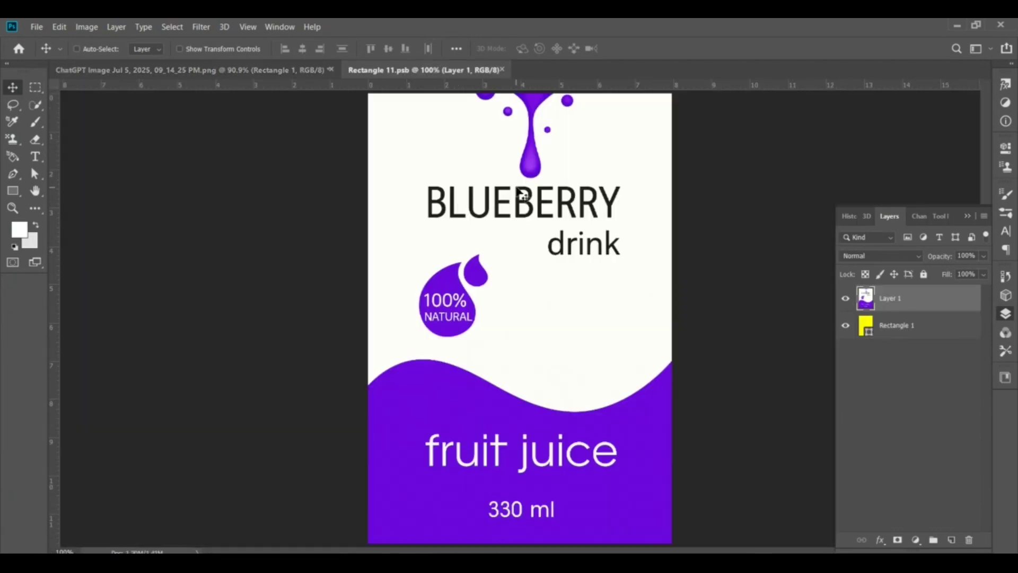
drag(520, 191, 520, 204)
key(u)
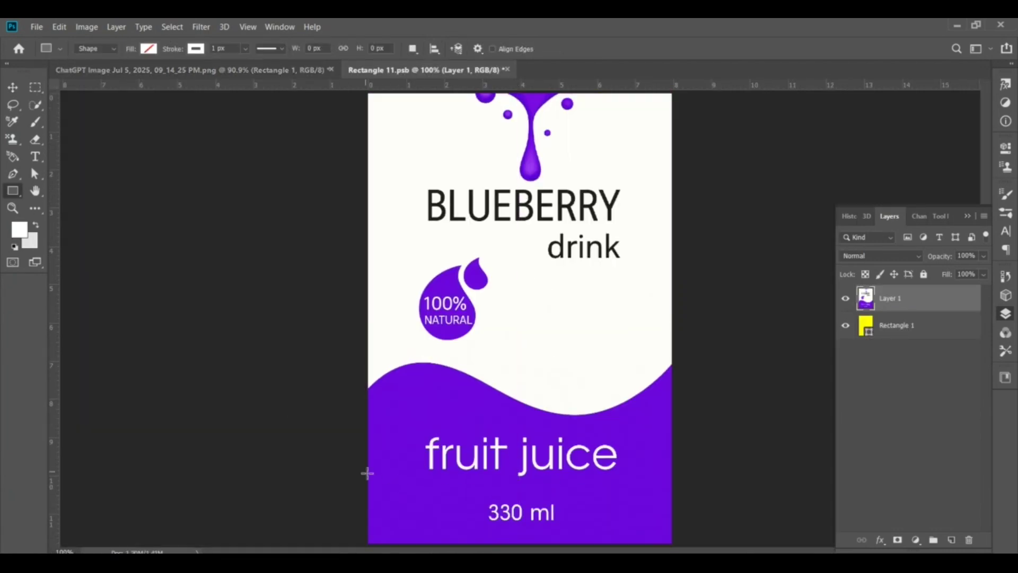
drag(365, 475, 671, 544)
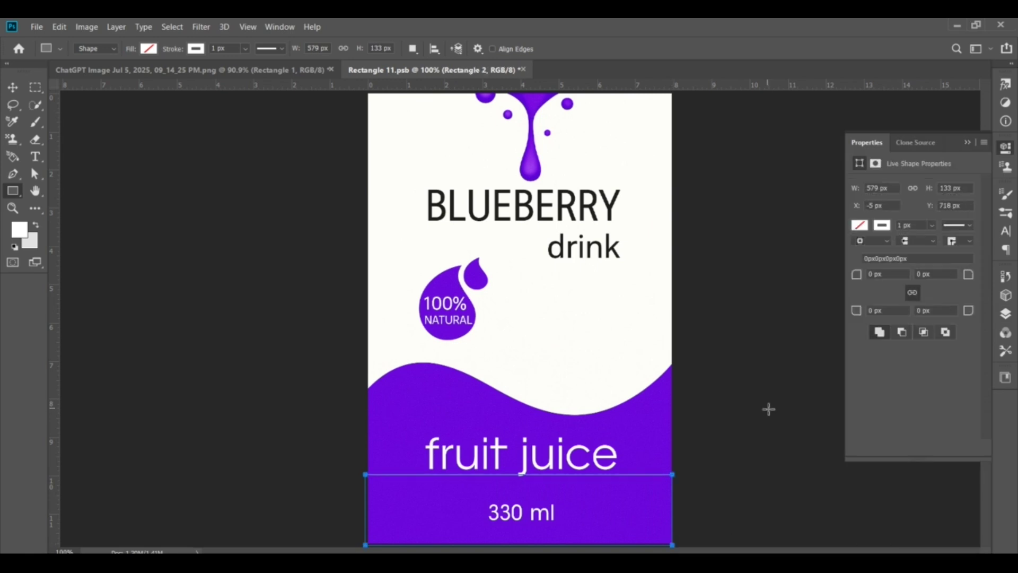
click(859, 225)
click(864, 295)
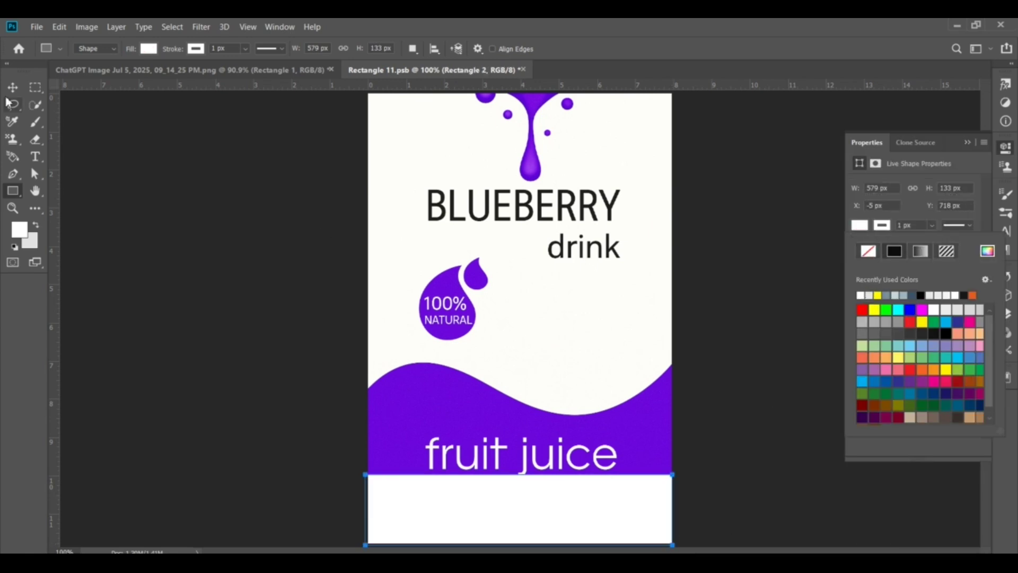
Drag the white rectangle's corner and top edge with path selection, keeping it a live shape.
click(35, 207)
click(97, 230)
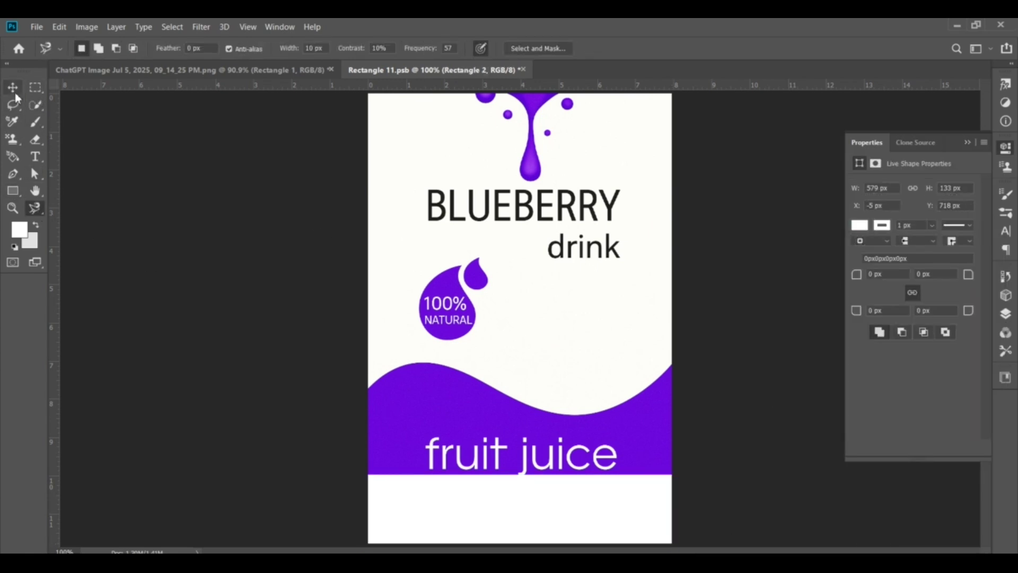
key(a)
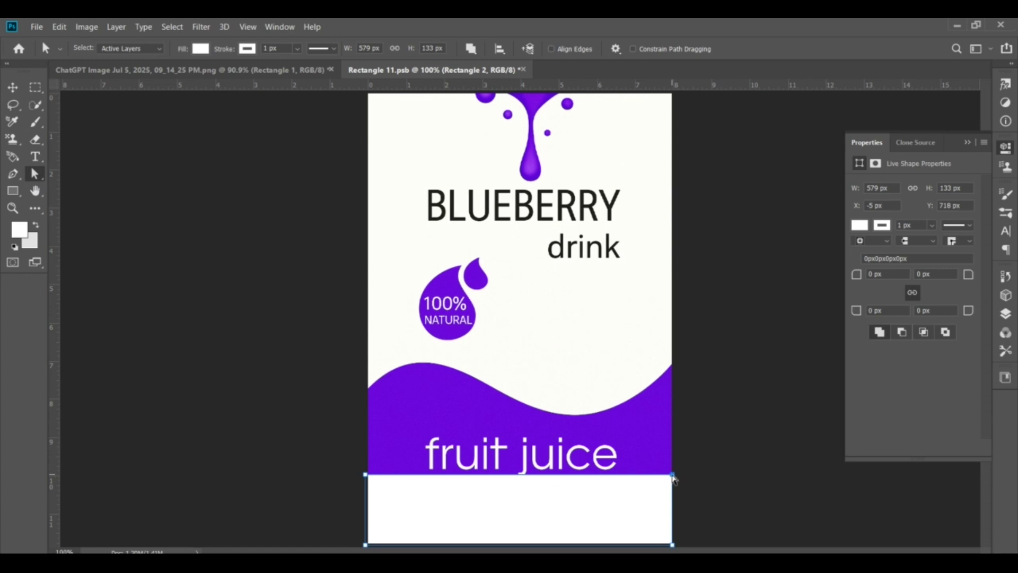
drag(671, 474, 652, 475)
click(547, 238)
drag(555, 476, 555, 487)
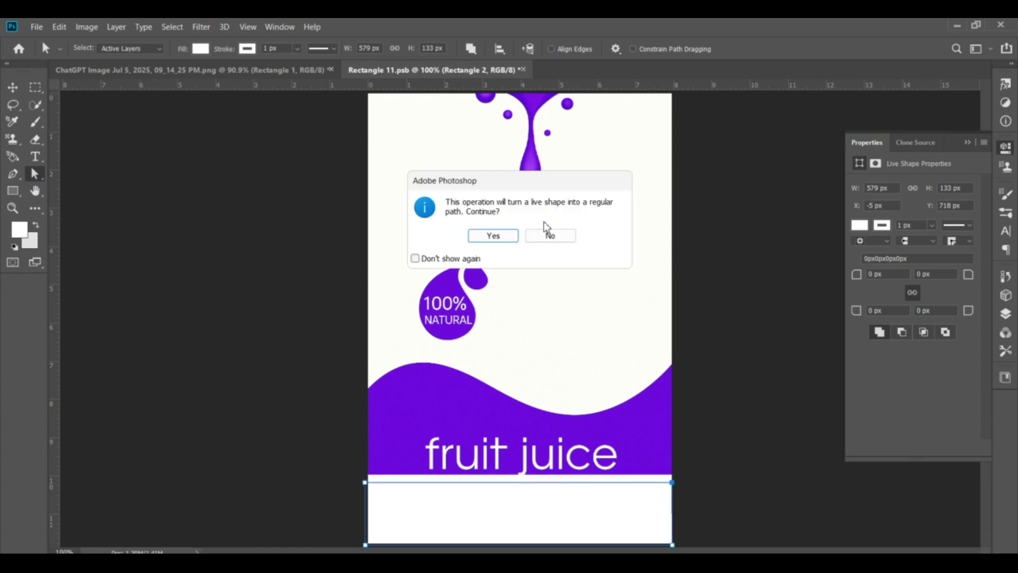
click(549, 236)
Lower the white strip's top edge with Free Transform, then save and close the label.
key(v)
key(ctrl+t)
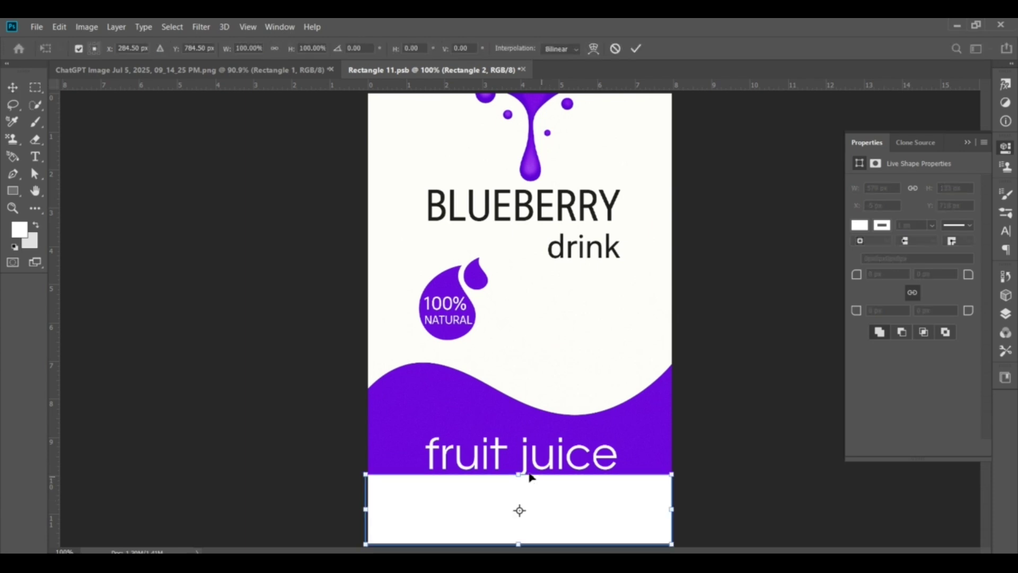
drag(529, 475, 530, 481)
key(Return)
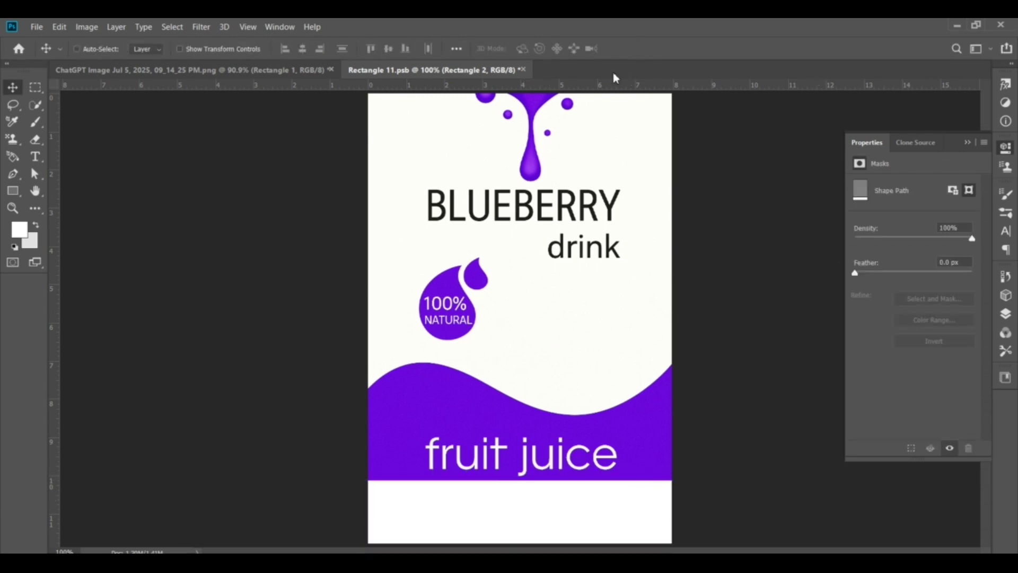
click(523, 70)
click(494, 238)
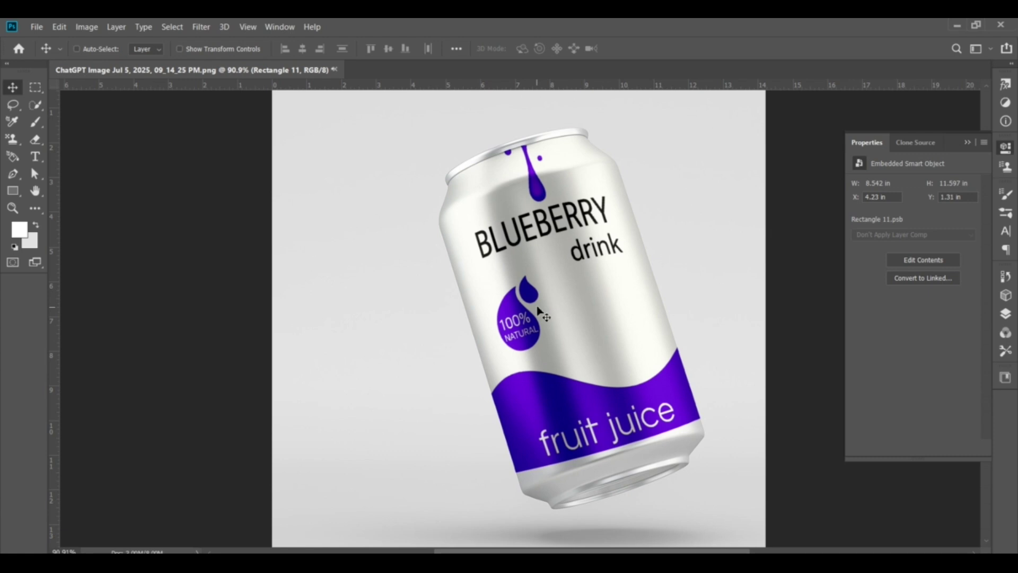
Trace a Magnetic Lasso selection around the can's outline.
scroll(591, 511, up, 1)
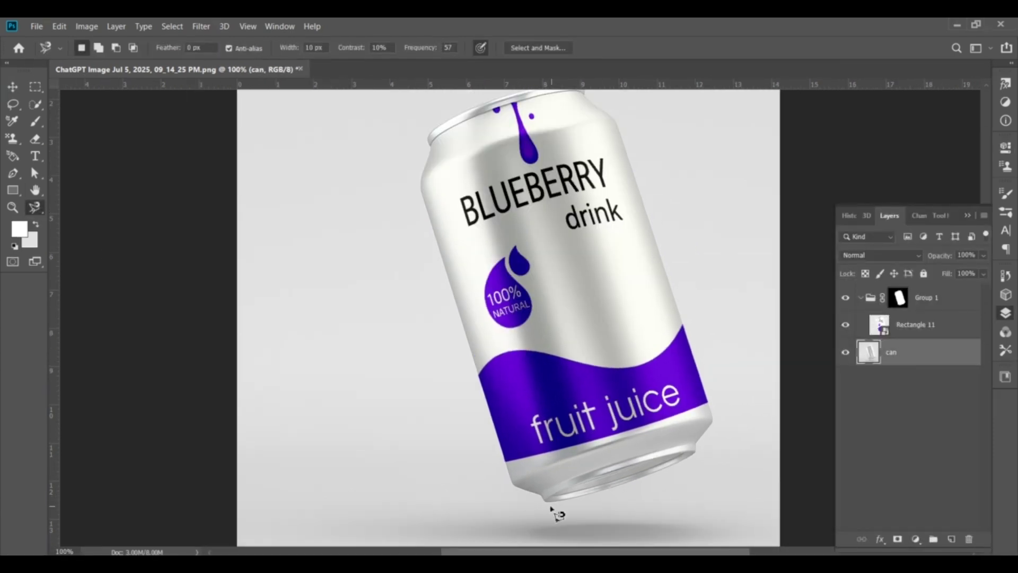
click(544, 498)
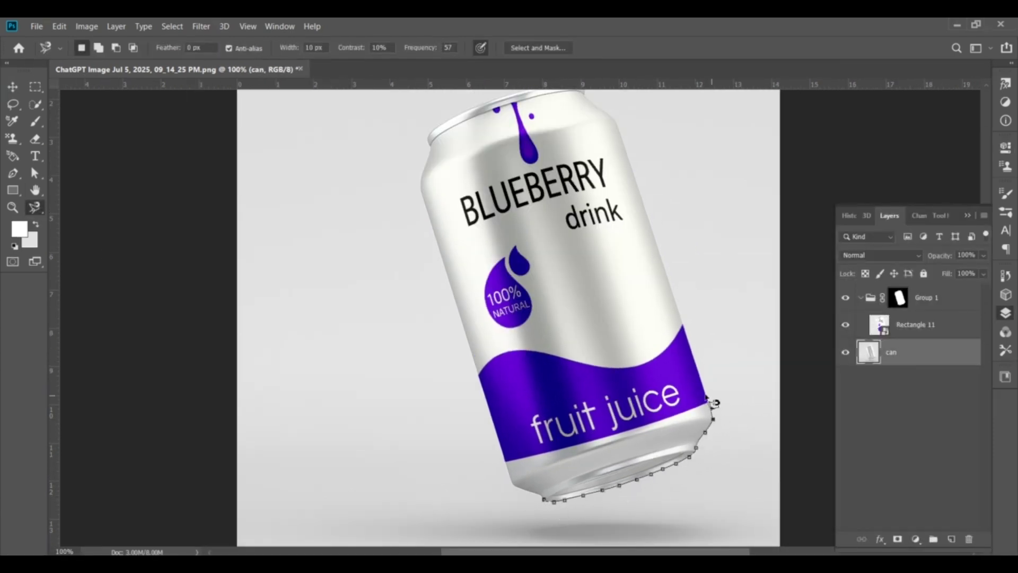
mouse_move(713, 403)
mouse_down()
mouse_move(639, 164)
mouse_move(613, 119)
mouse_up()
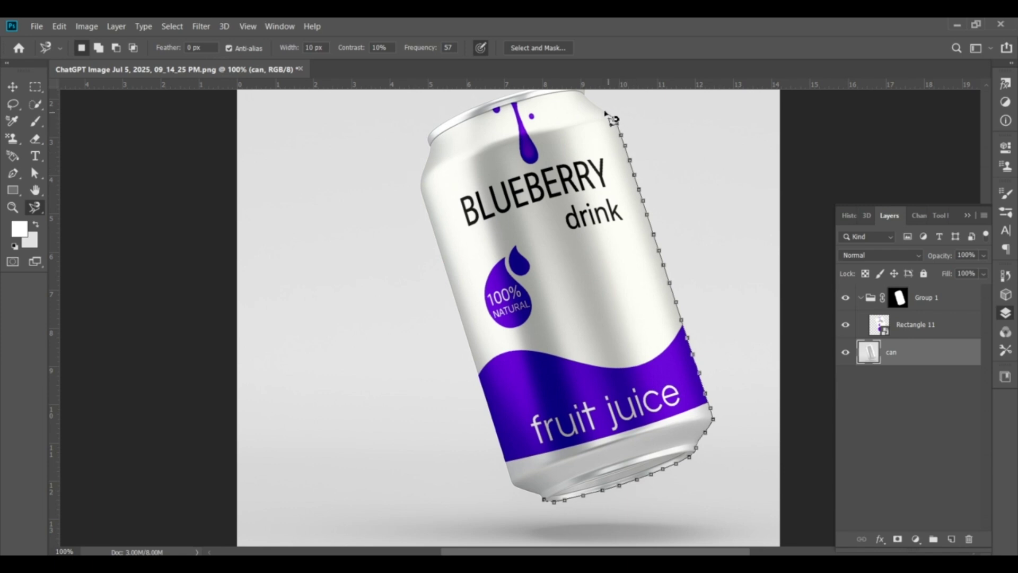
scroll(612, 120, up, 3)
mouse_move(599, 268)
mouse_down()
mouse_move(546, 262)
mouse_move(454, 300)
mouse_move(451, 411)
mouse_move(424, 258)
mouse_move(478, 424)
mouse_move(509, 480)
mouse_up()
click(528, 486)
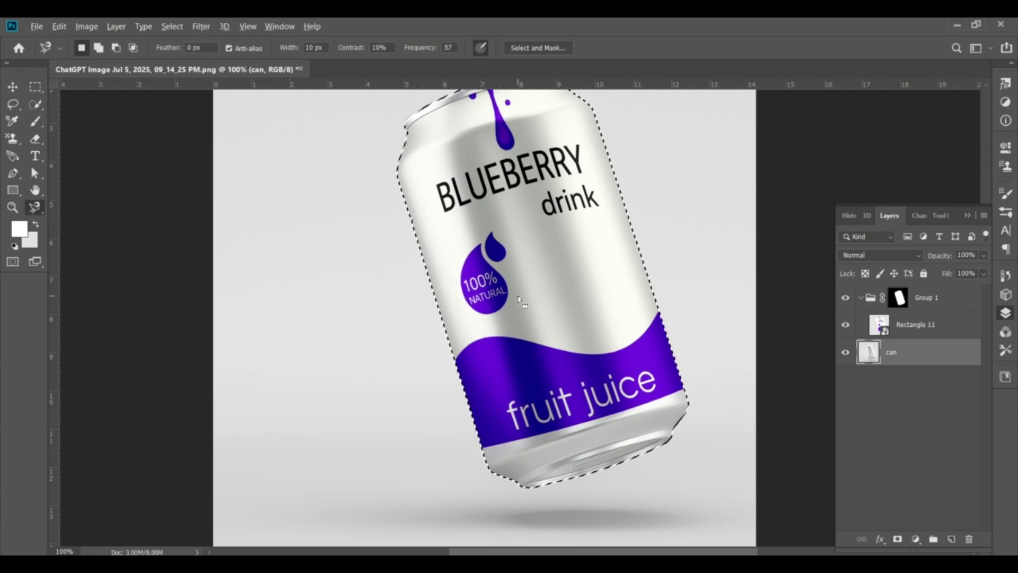
scroll(521, 301, down, 1)
Add a Solid Color fill layer in bright purple #6700d9 for the background.
click(916, 539)
click(929, 314)
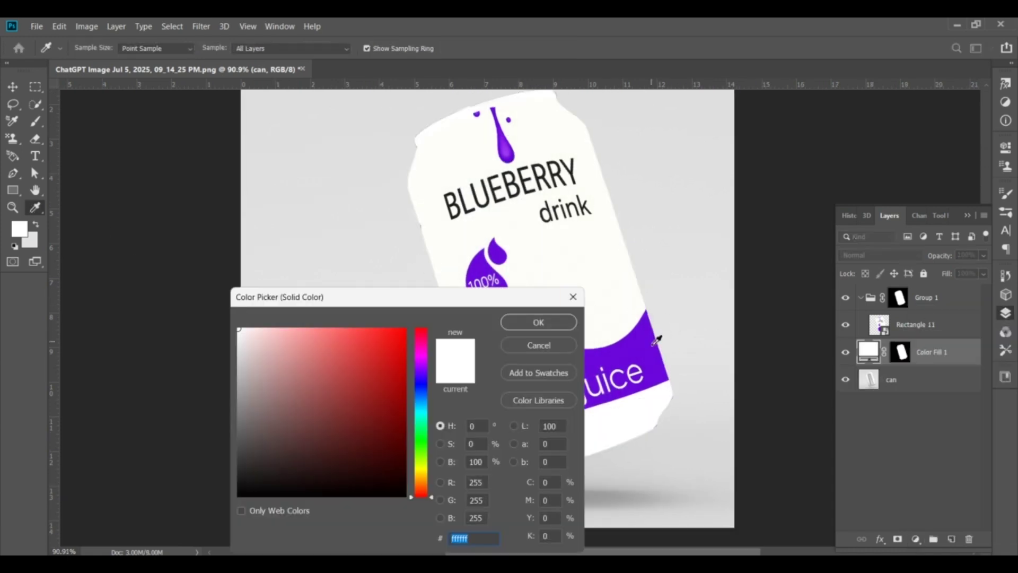
click(421, 384)
drag(398, 382, 390, 383)
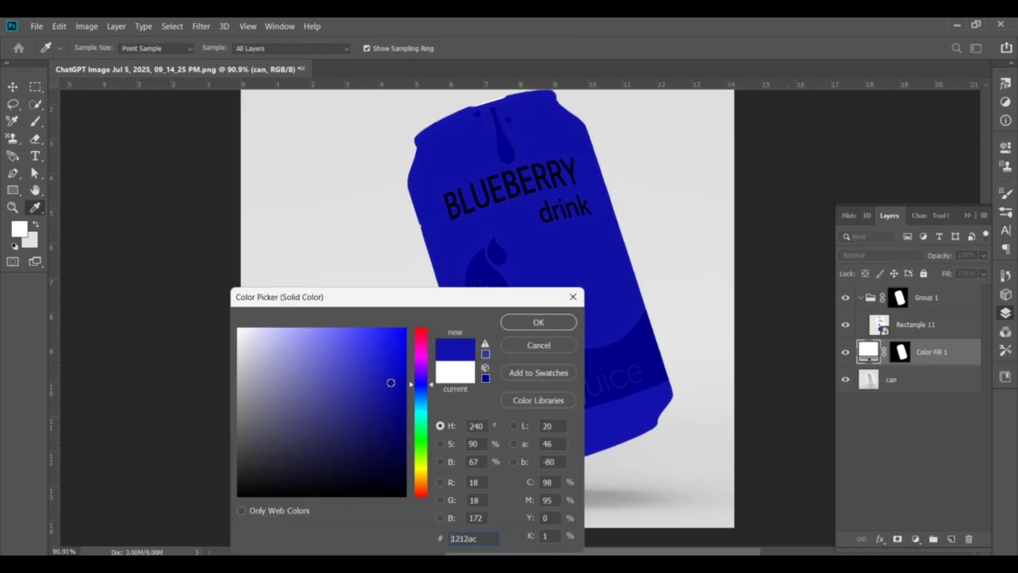
click(537, 322)
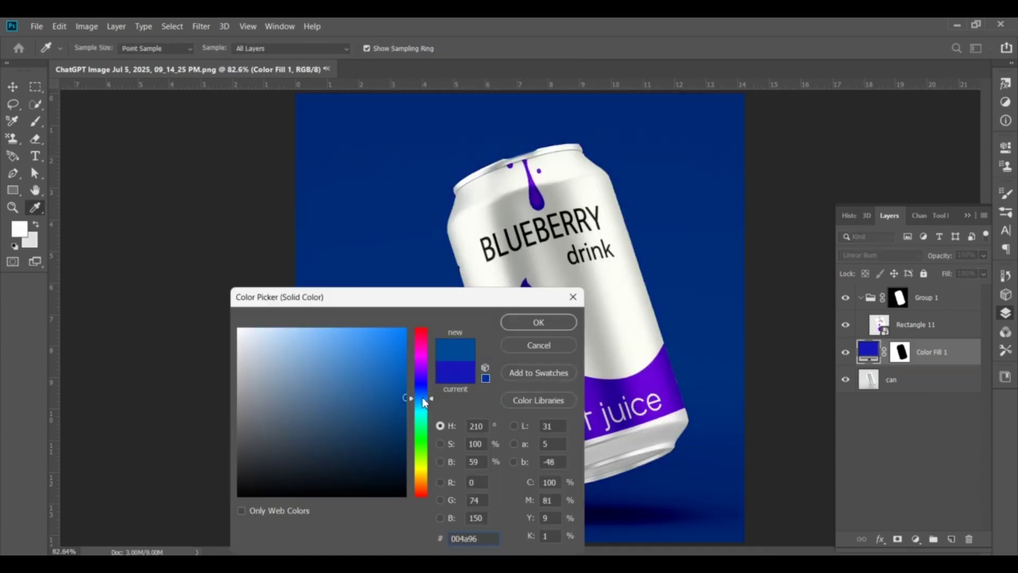
mouse_move(433, 397)
mouse_down()
mouse_move(434, 429)
mouse_move(434, 333)
mouse_move(430, 383)
mouse_move(431, 372)
mouse_up()
click(404, 352)
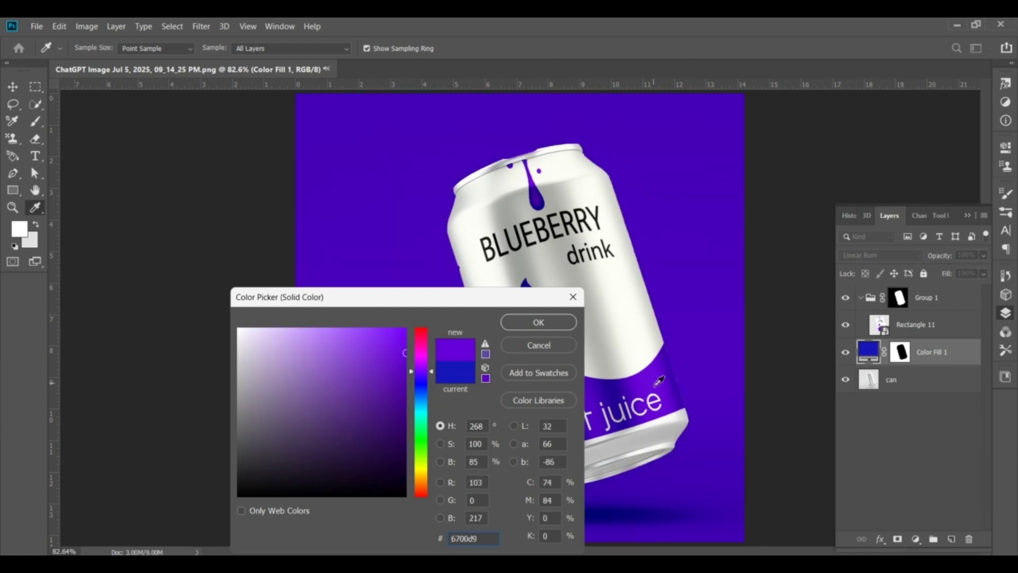
click(528, 323)
key(v)
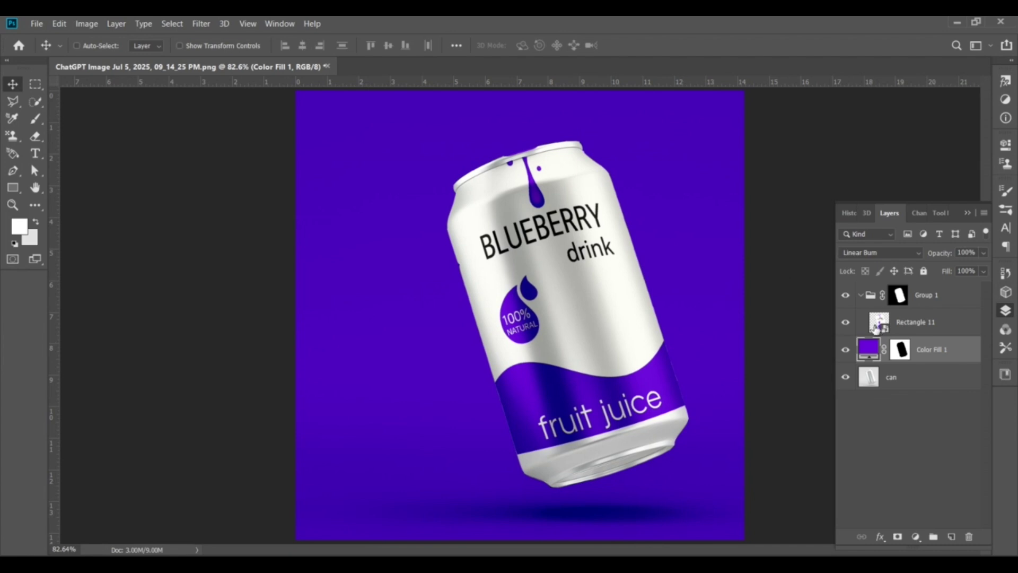
click(914, 380)
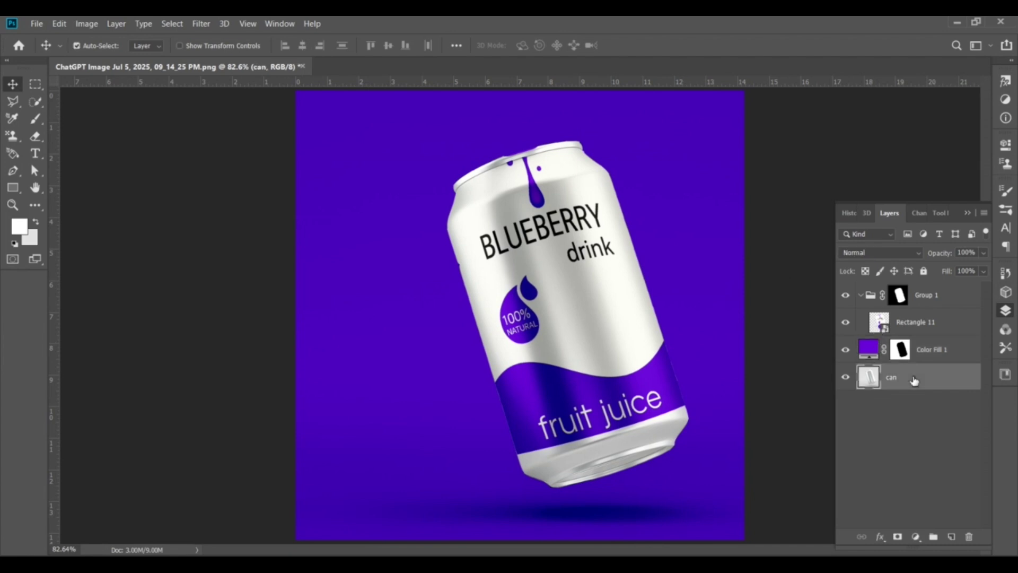
Duplicate the can layer into Group 1 and convert the copy for Smart Filters.
key(ctrl+j)
drag(914, 380, 927, 325)
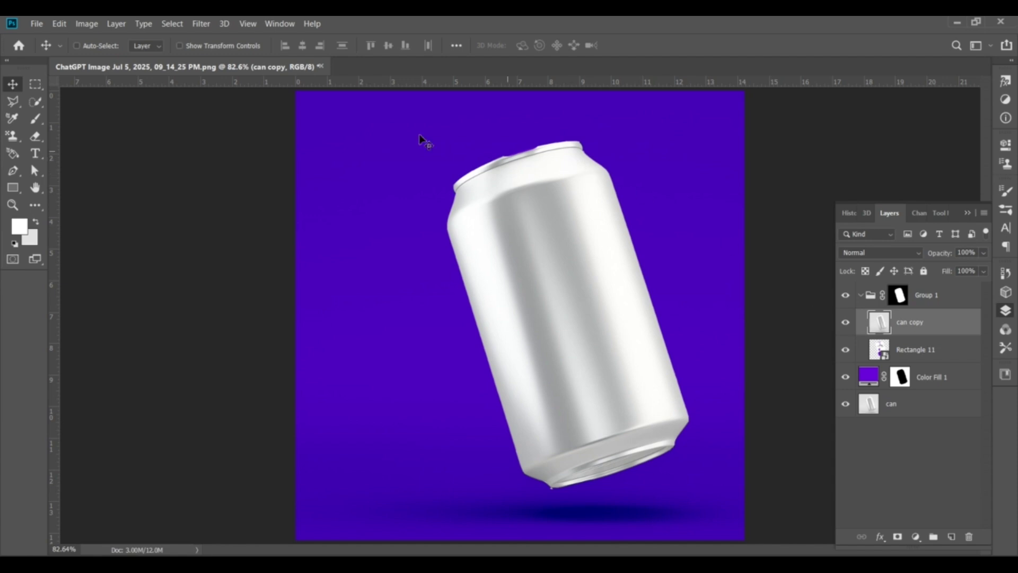
click(201, 23)
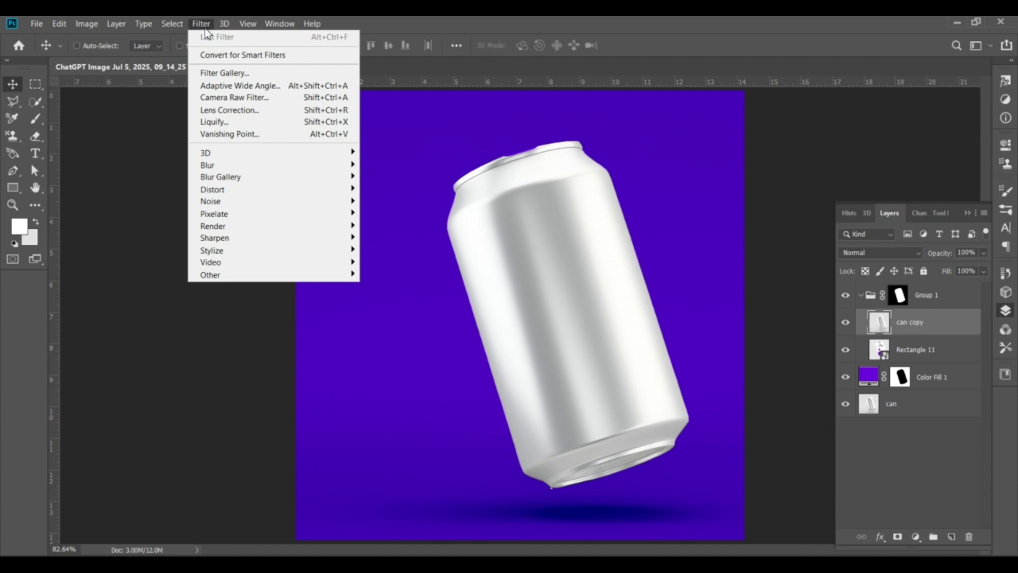
click(223, 56)
click(513, 230)
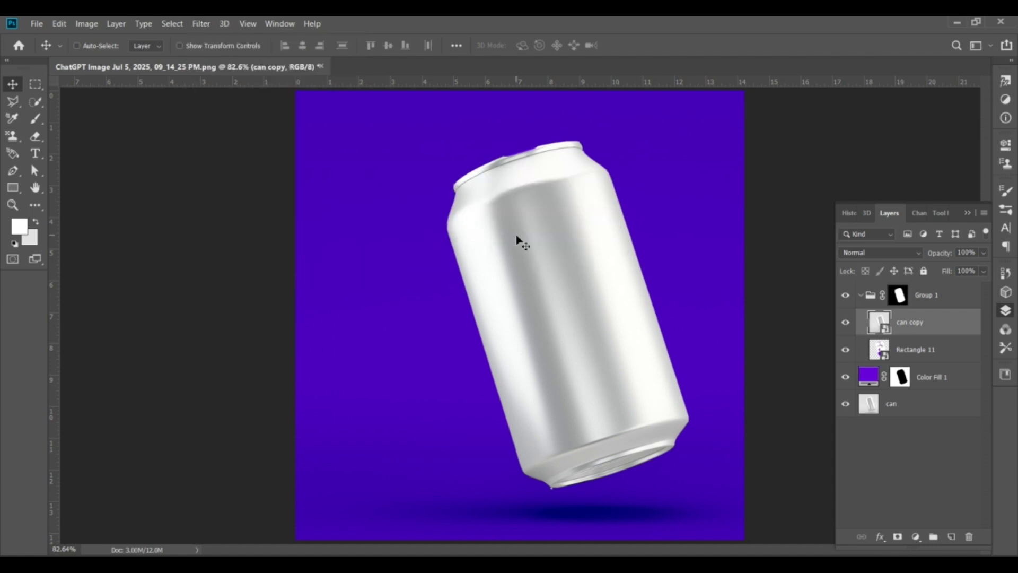
click(201, 23)
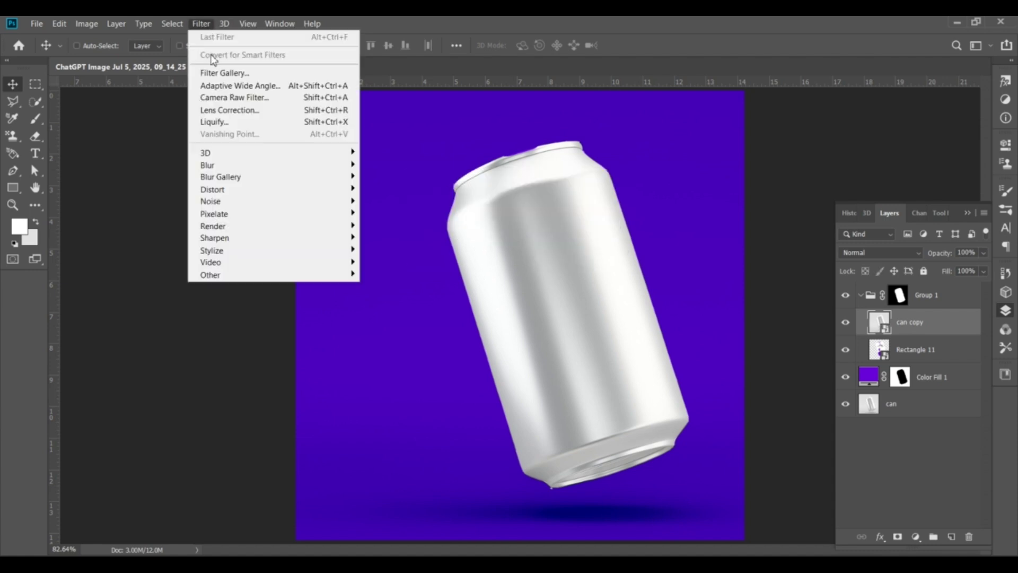
click(171, 26)
Apply a Camera Raw filter to the can copy with Exposure −4.10 and Whites +67.
click(247, 99)
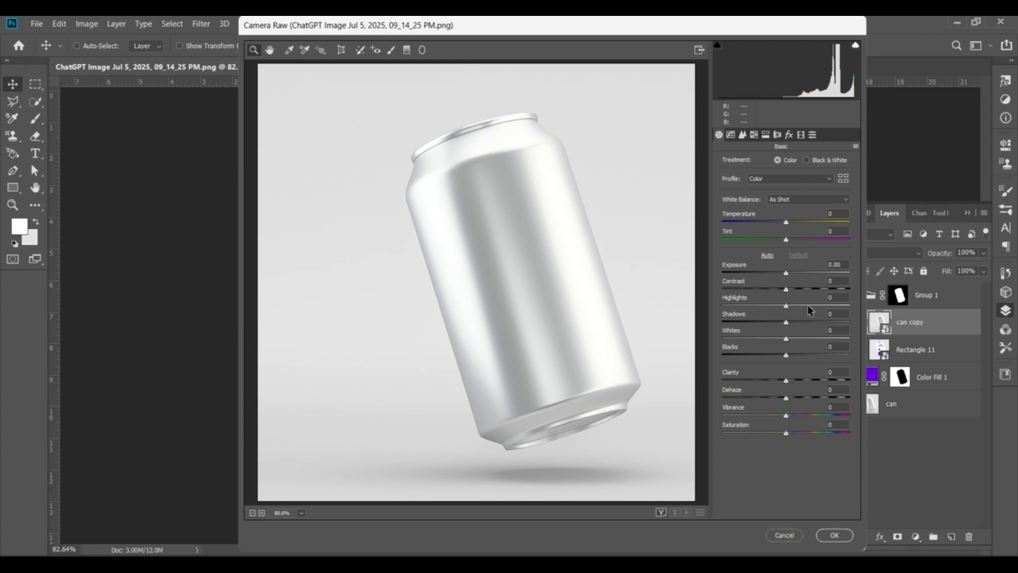
click(827, 265)
key(BackSpace)
text(-4)
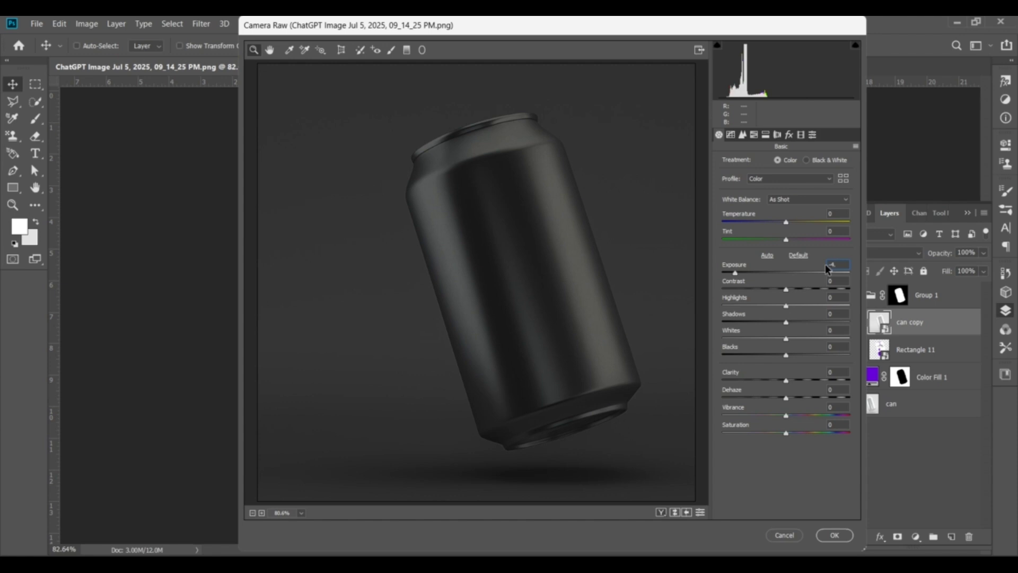
text(10)
double_click(839, 329)
text(67)
key(Return)
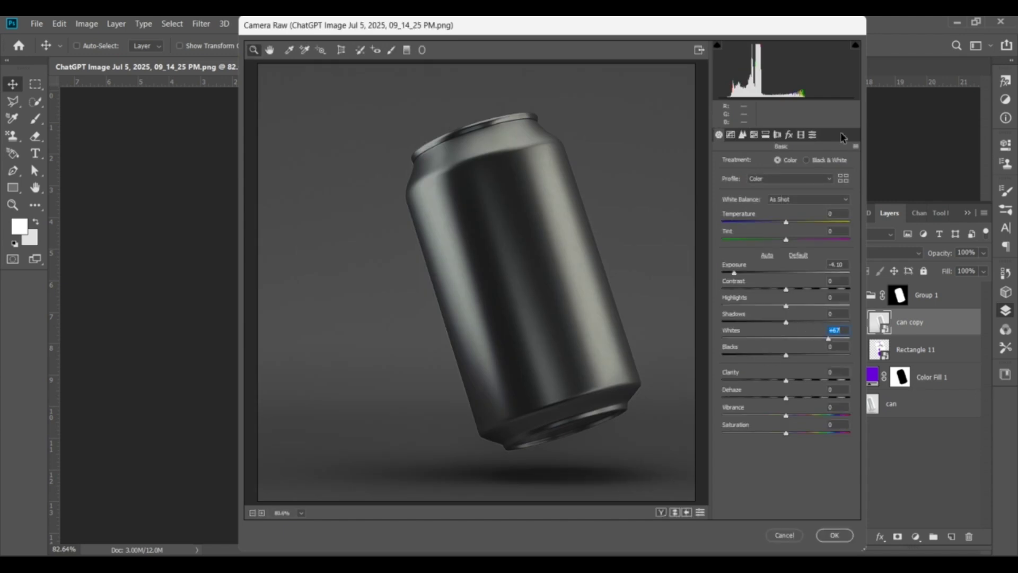
click(835, 536)
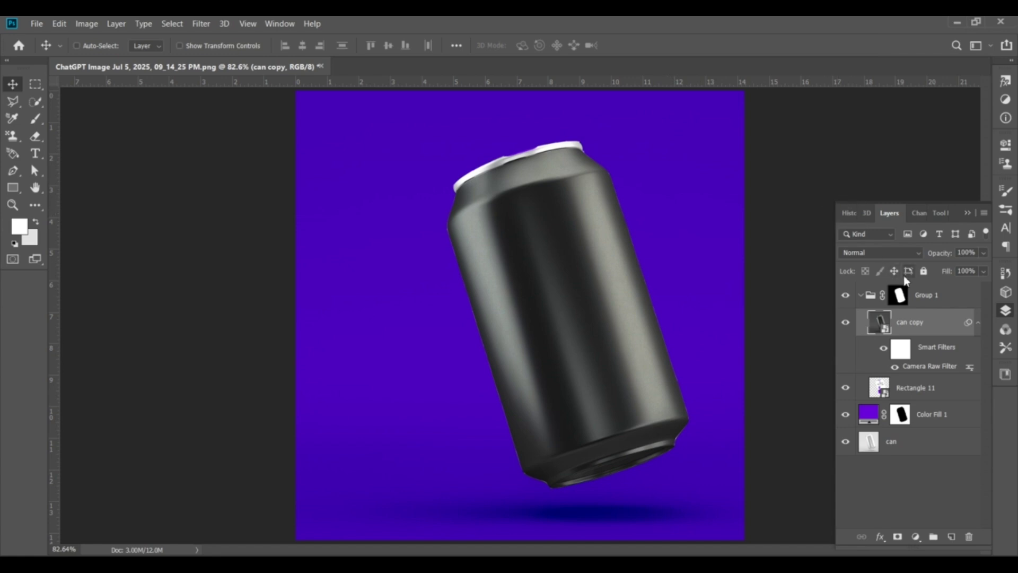
Change the can copy layer's blend mode to Screen.
click(880, 252)
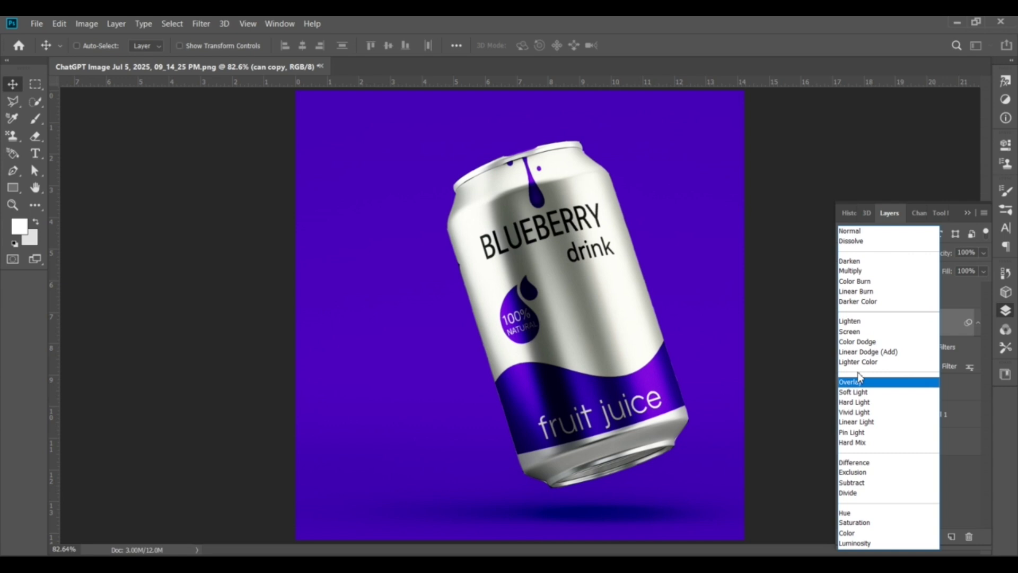
click(855, 333)
click(968, 213)
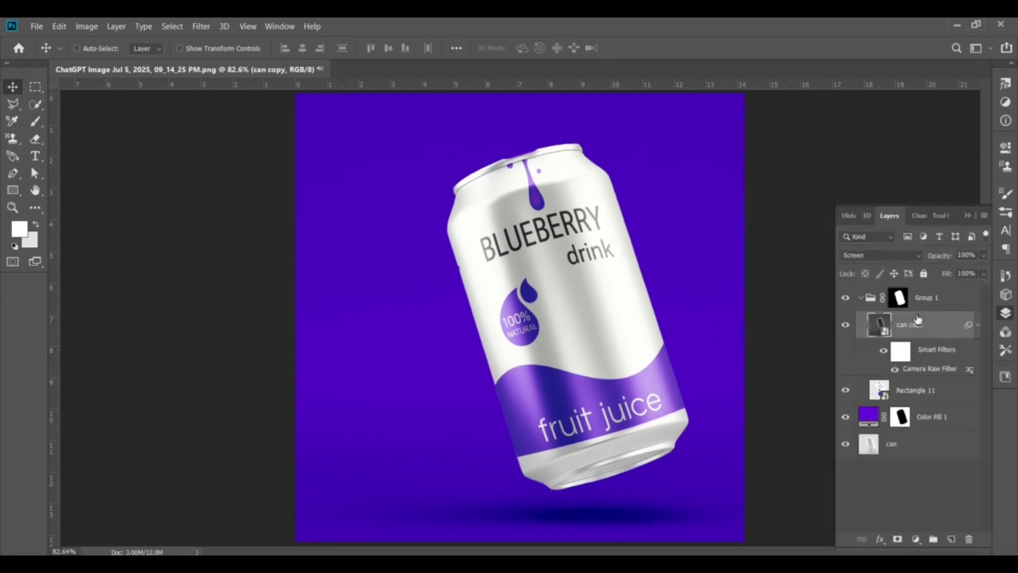
Drag the can copy's Fill down, then enter 36% and nudge it to 39%.
click(983, 273)
drag(983, 291, 972, 294)
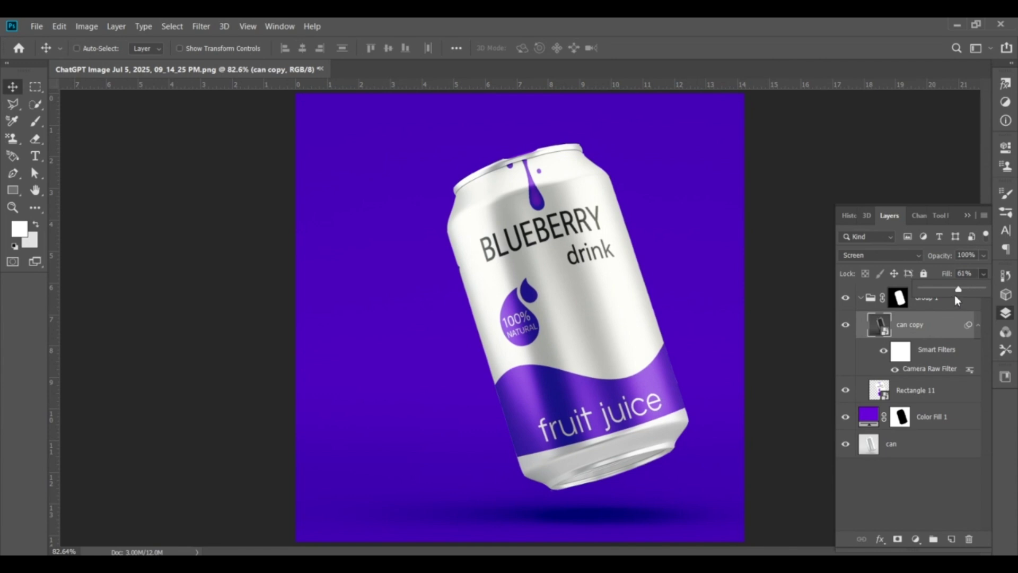
drag(957, 289, 951, 289)
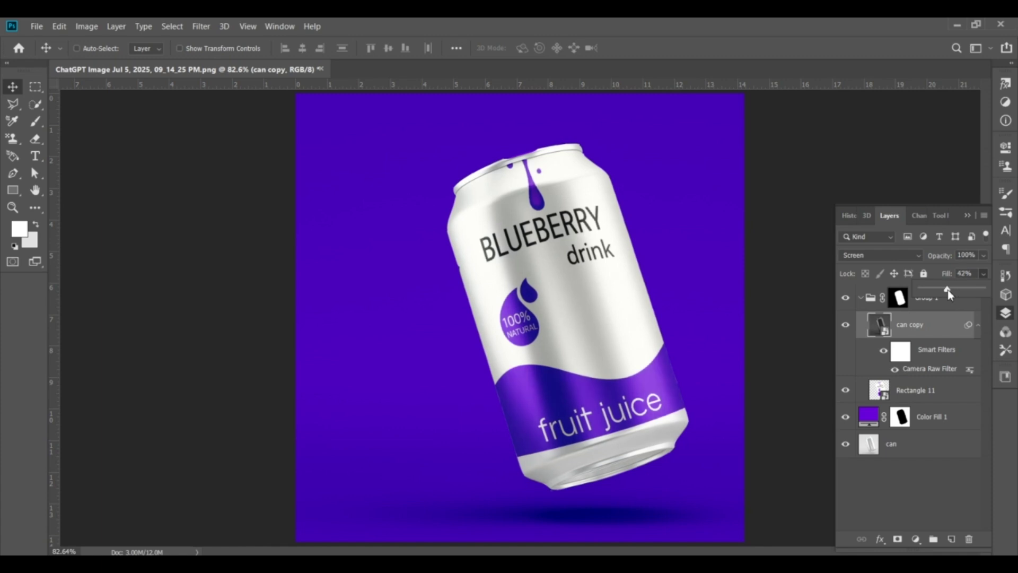
drag(947, 289, 939, 291)
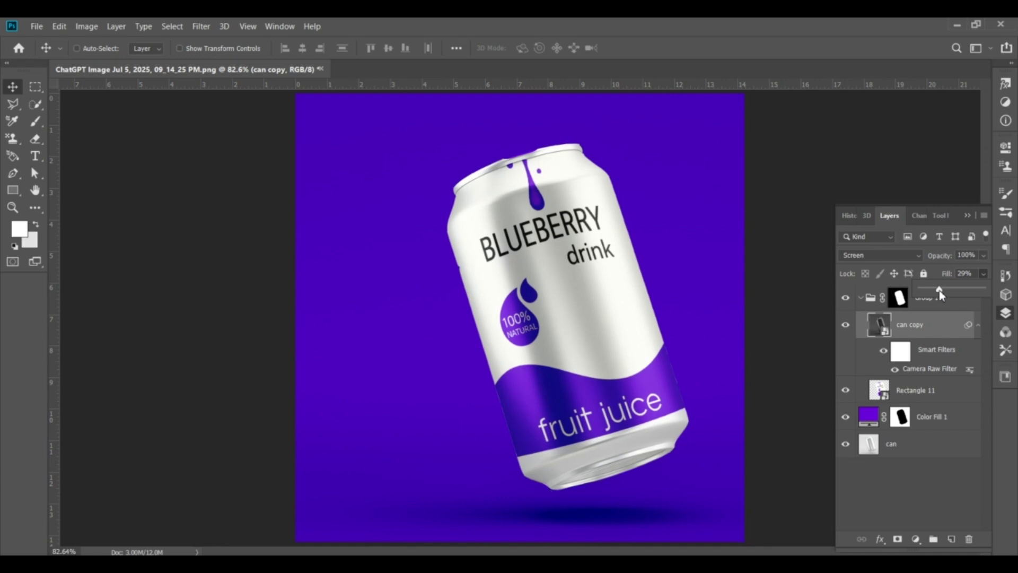
click(970, 275)
double_click(970, 275)
text(36)
key(Return)
key(Up)
key(Up)
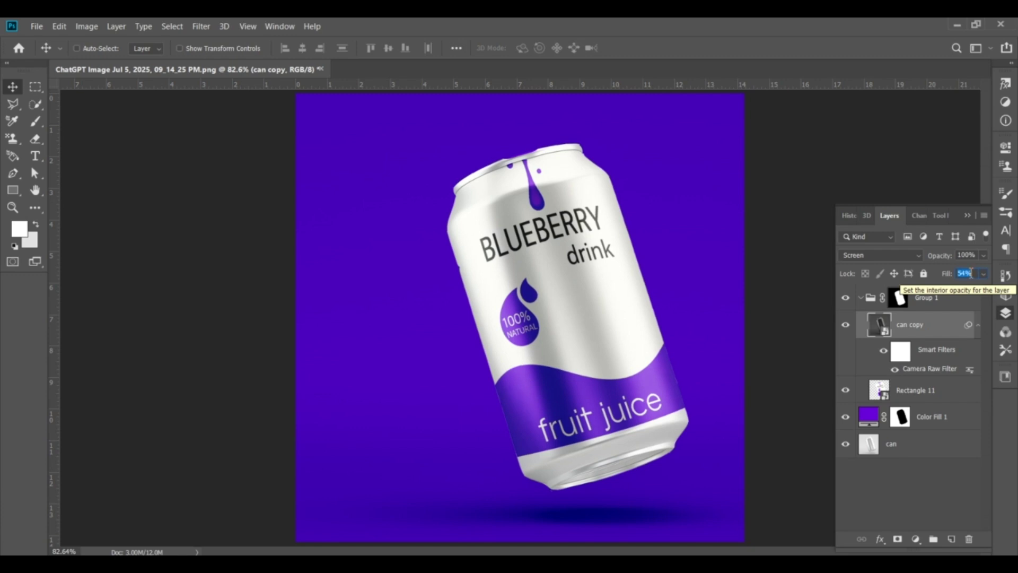
Collapse the Layers panel into the dock, leaving the finished can mockup visible.
click(964, 213)
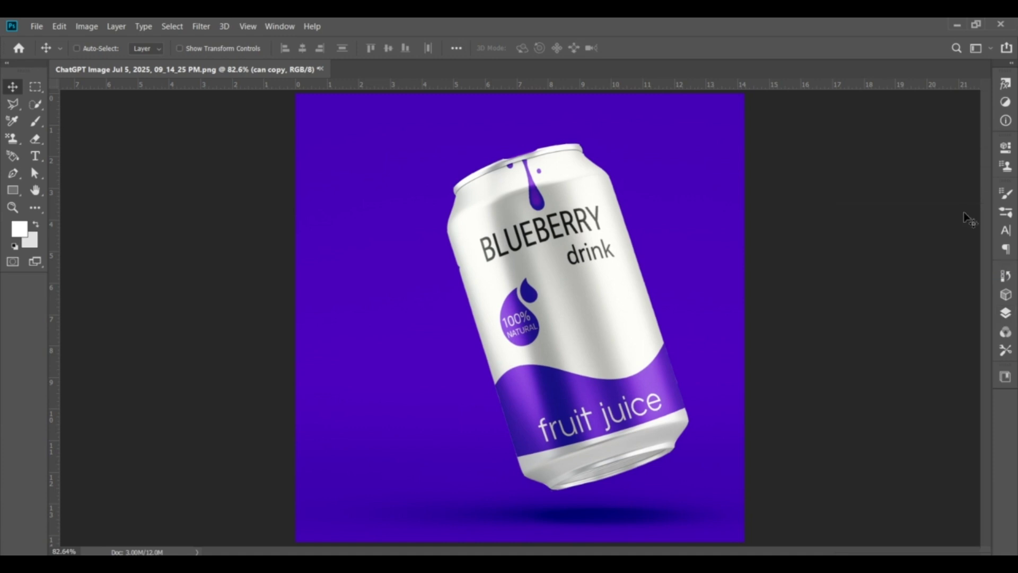